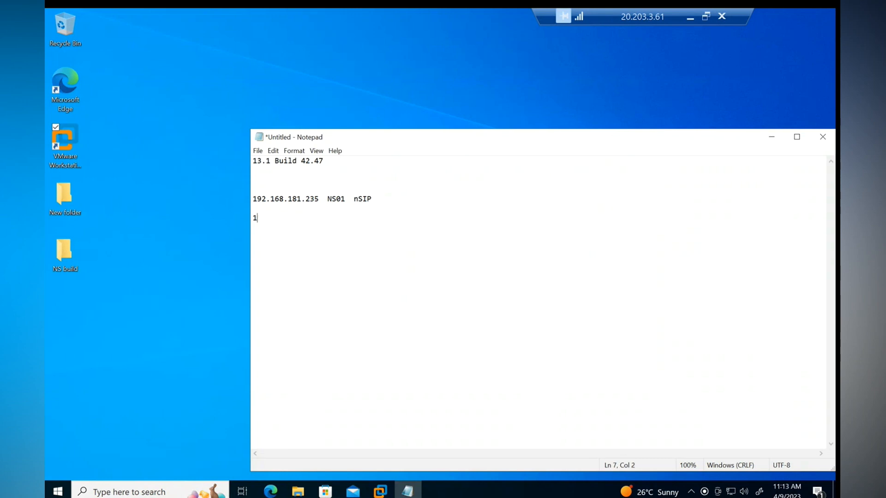
# Step: Add the SNIP note '192.168.181.238 SNIp ()backend' to the Notepad notes
pyautogui.write('8.181.238   SNIp')
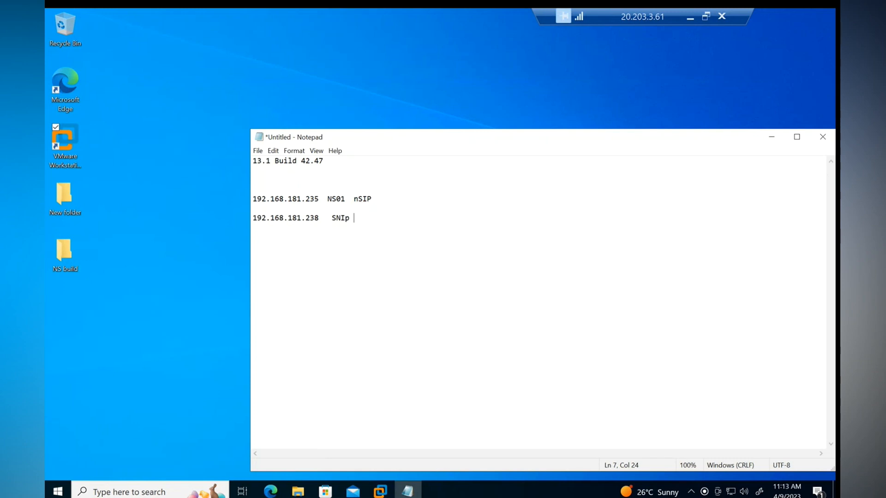
pyautogui.write(' ()')
pyautogui.write('backend')
# Step: Add a line for NS02 at 192.168.181.236 below the SNIP entry
pyautogui.click(411, 221)
pyautogui.press('Return')
pyautogui.press('Return')
pyautogui.write('192.16')
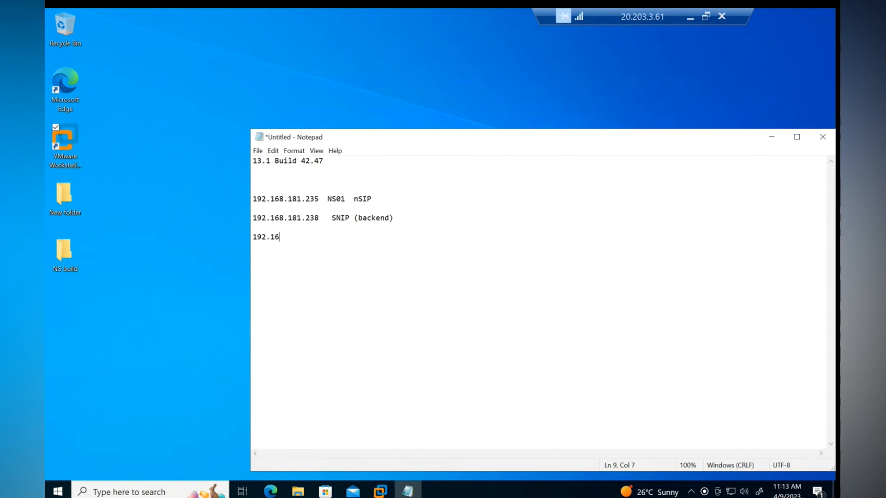
pyautogui.write('8.181.1')
pyautogui.press('BackSpace')
pyautogui.write('2')
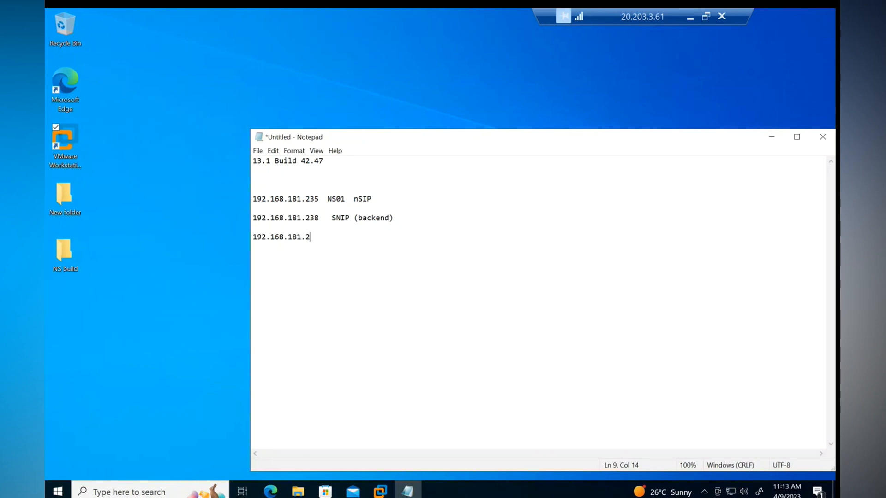
pyautogui.write('36  NS02')
pyautogui.press('Return')
pyautogui.press('Return')
pyautogui.press('Return')
# Step: Note the 255.255.255.0 subnet mask and the 192.168.181.1 default gateway
pyautogui.write('255.255')
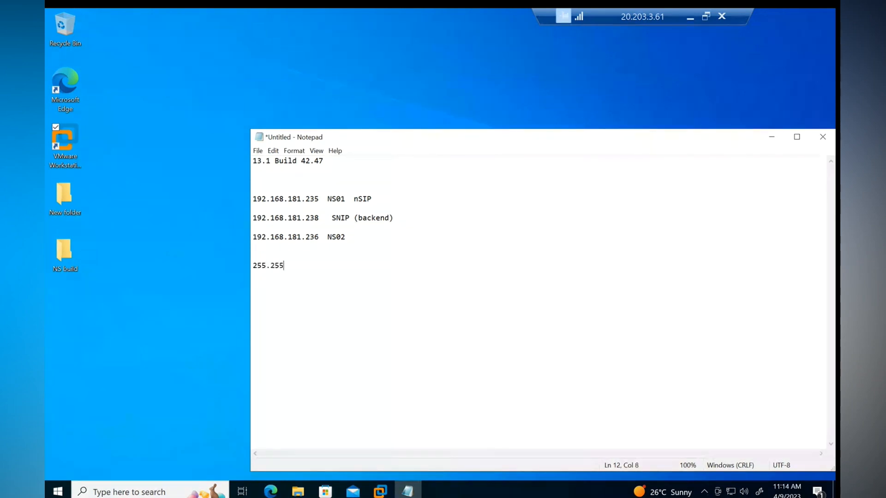
pyautogui.write('.255.0')
pyautogui.click(308, 265)
pyautogui.write('subnet mask')
pyautogui.press('Return')
pyautogui.press('Return')
pyautogui.write('192.16')
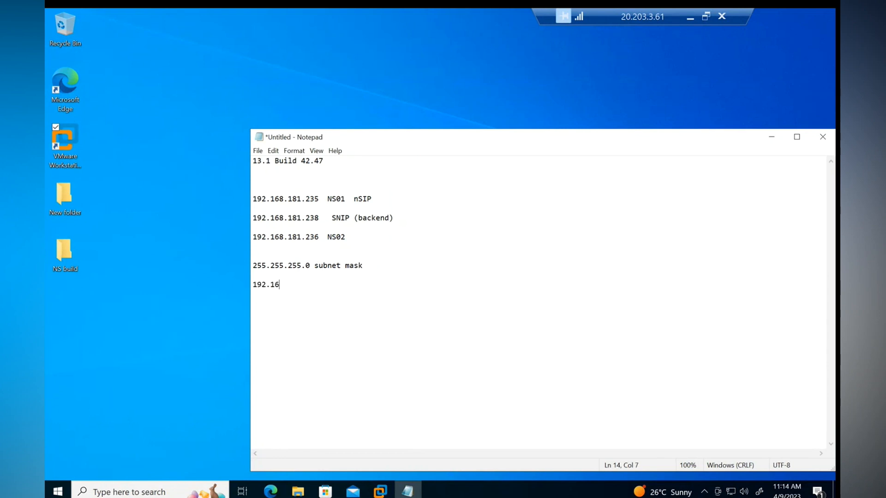
pyautogui.write('8.181')
pyautogui.write('.1  GW')
pyautogui.write('Default GW')
pyautogui.rightClick(58, 492)
# Step: Dismiss the Run prompt unused and minimize the Notepad notes
pyautogui.click(87, 440)
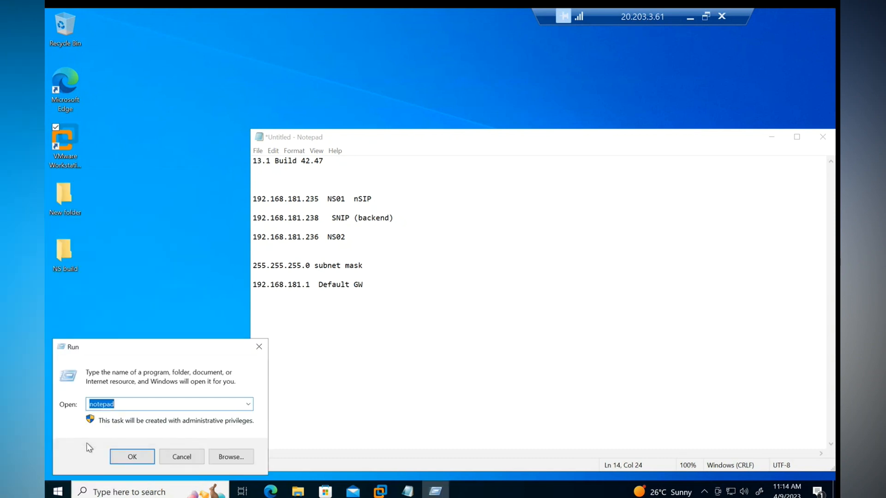
pyautogui.moveTo(375, 493)
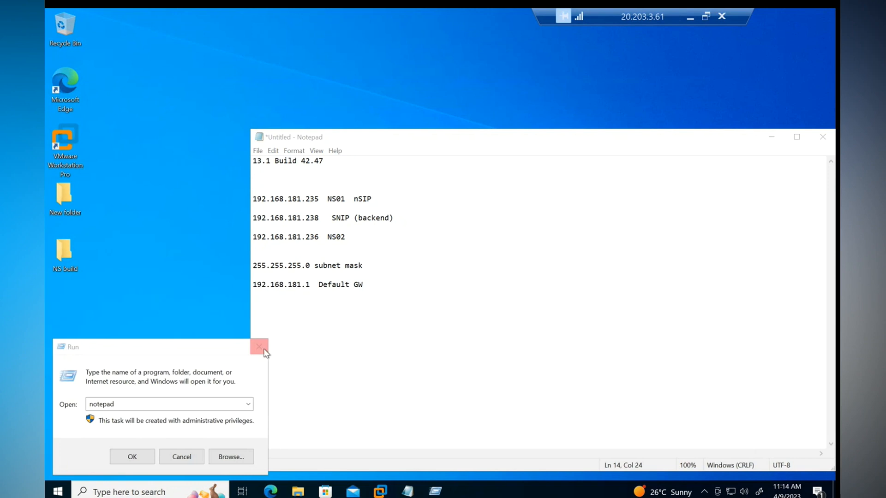
pyautogui.click(258, 346)
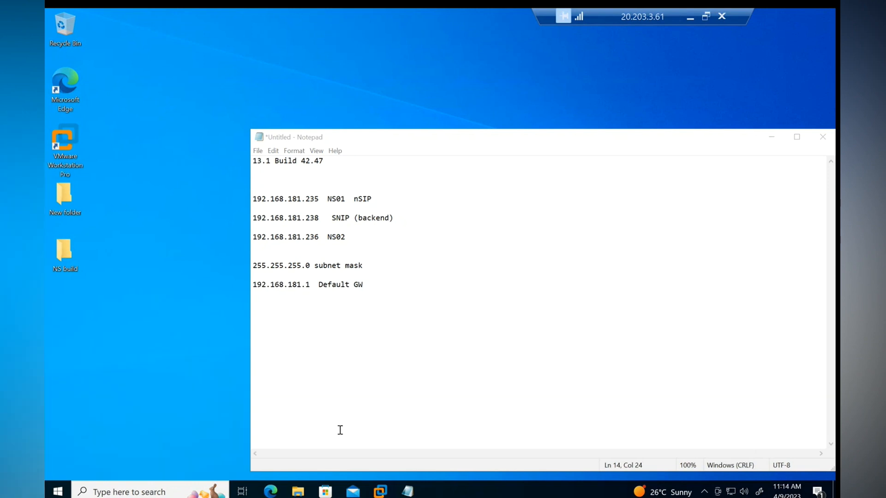
pyautogui.click(771, 137)
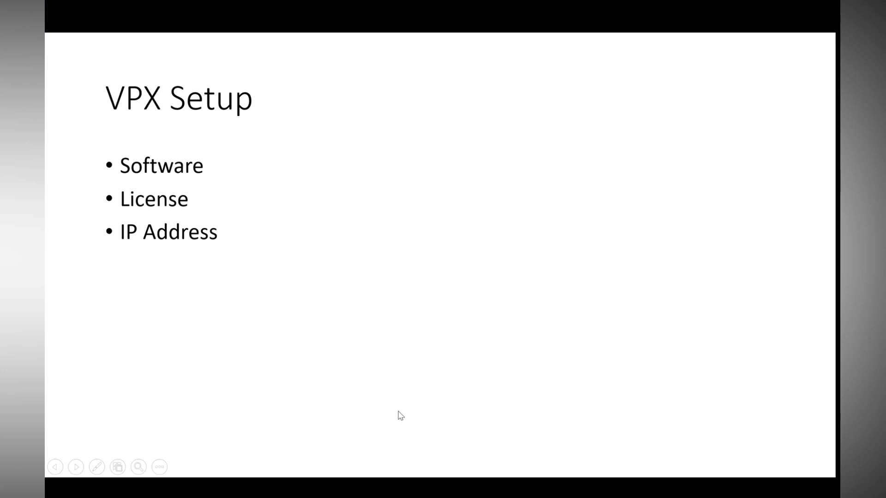
# Step: Check vm2 in the Azure portal's Virtual machines list, then return to the 20.203.3.61 remote desktop
pyautogui.press('super')
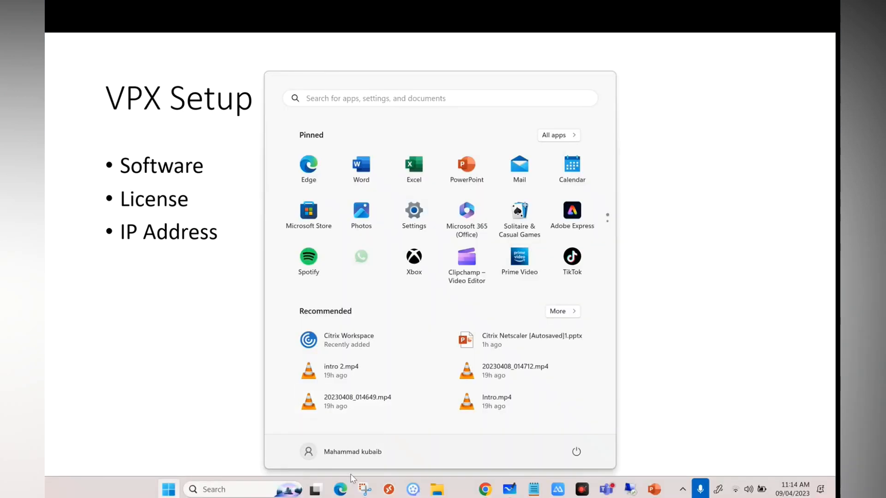
pyautogui.click(484, 489)
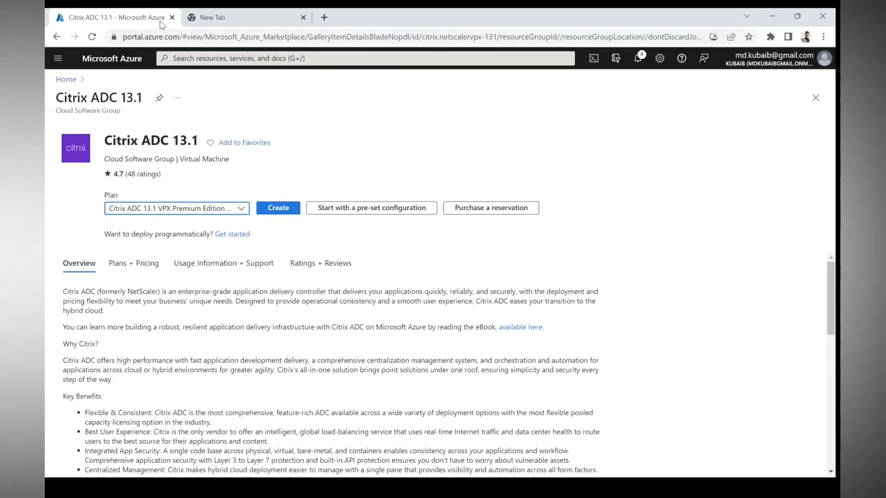
pyautogui.click(198, 58)
pyautogui.click(191, 229)
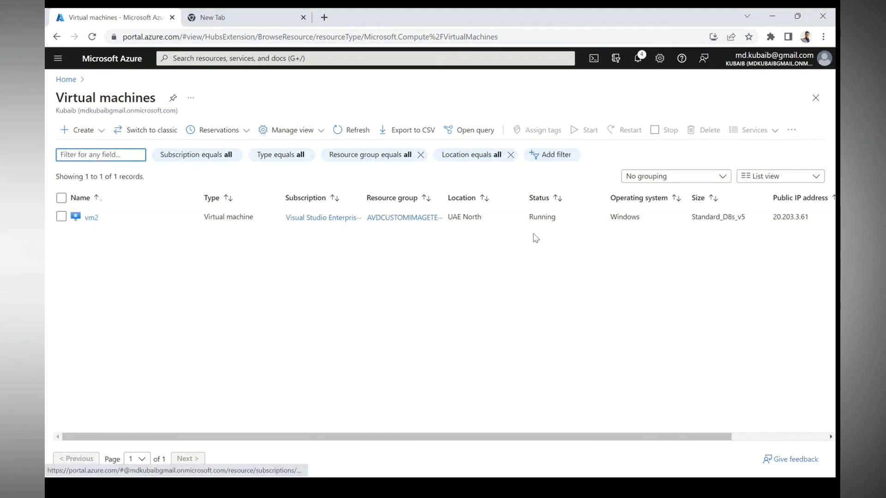
pyautogui.moveTo(746, 217); pyautogui.dragTo(692, 216)
pyautogui.press('super')
pyautogui.click(632, 491)
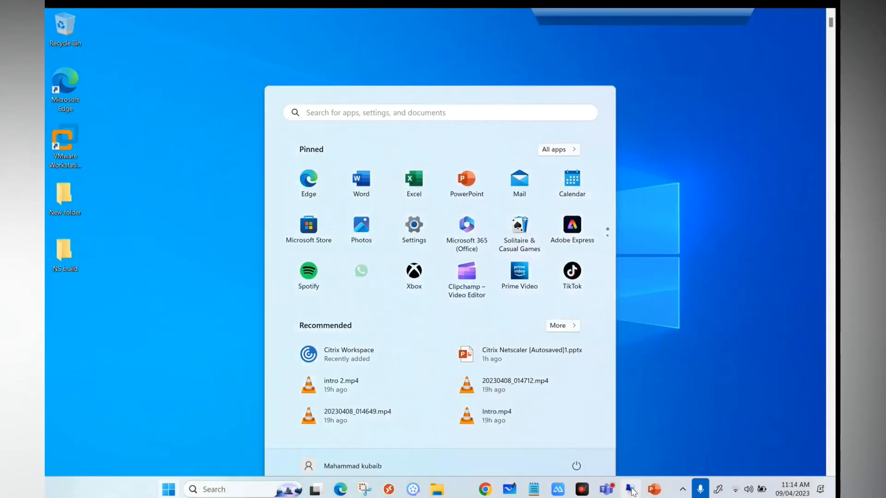
# Step: Show the DC virtual machine's console in VMware Workstation, then minimize Workstation
pyautogui.moveTo(379, 490)
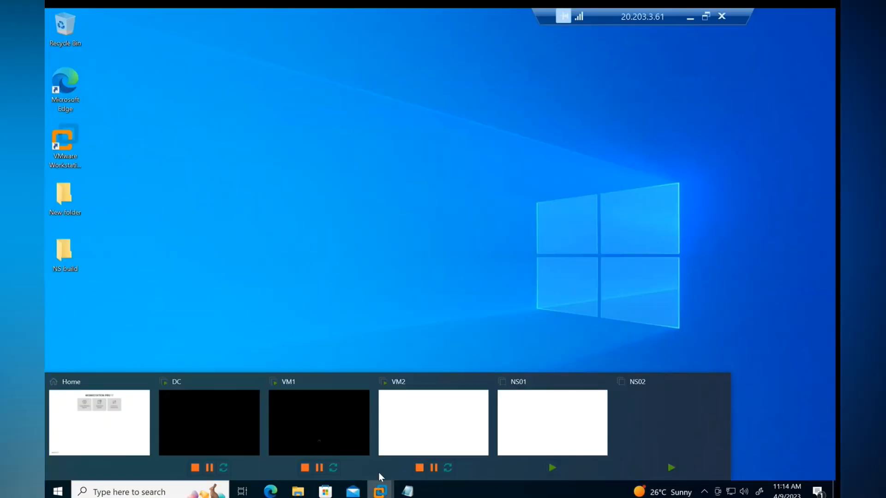
pyautogui.click(116, 427)
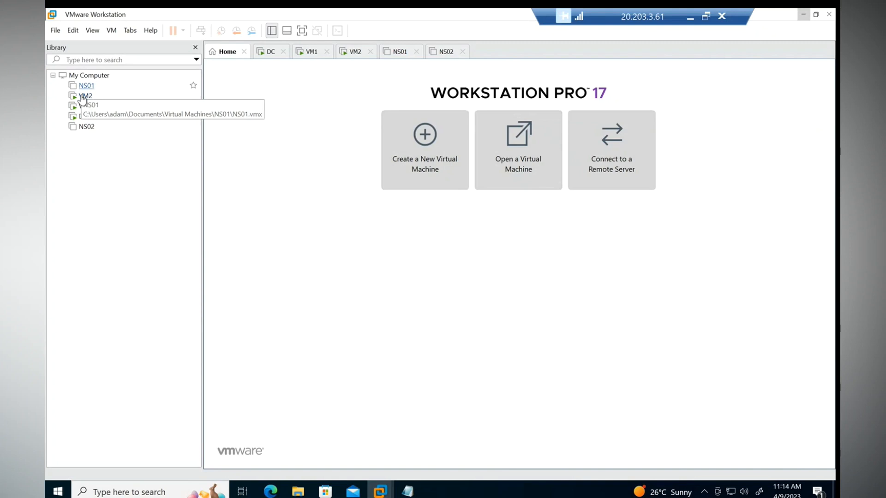
pyautogui.click(86, 106)
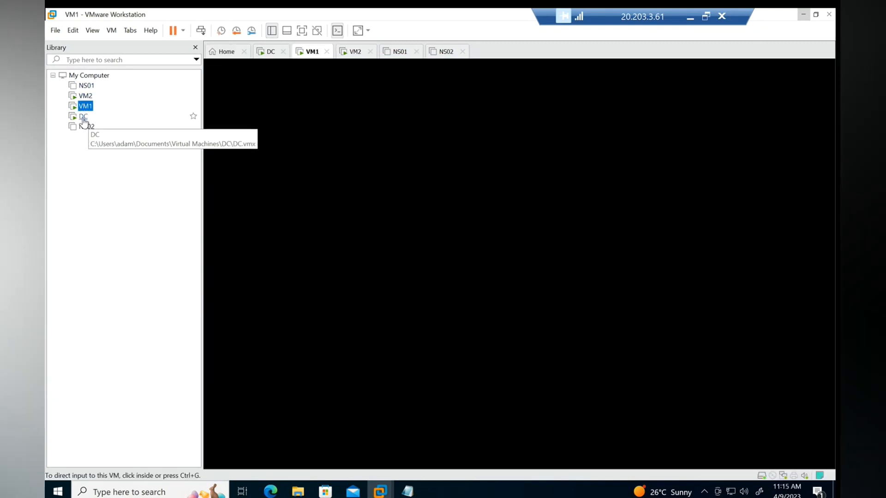
pyautogui.click(83, 119)
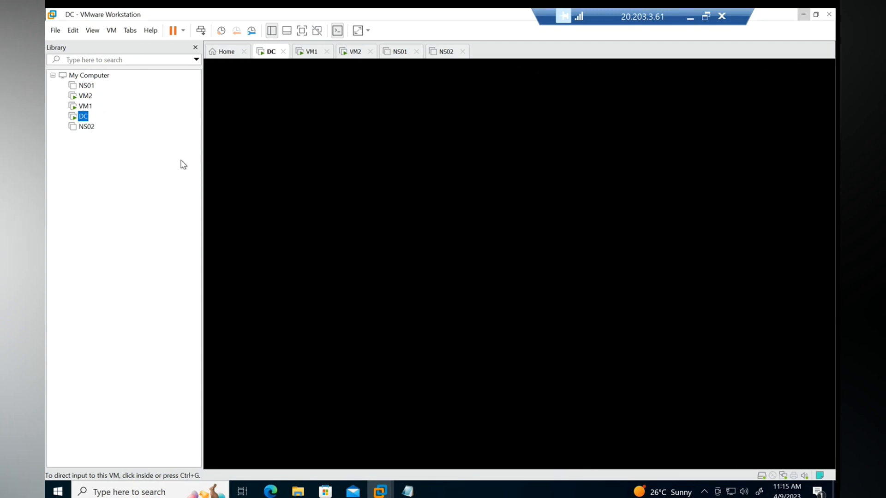
pyautogui.moveTo(635, 26); pyautogui.dragTo(501, 25)
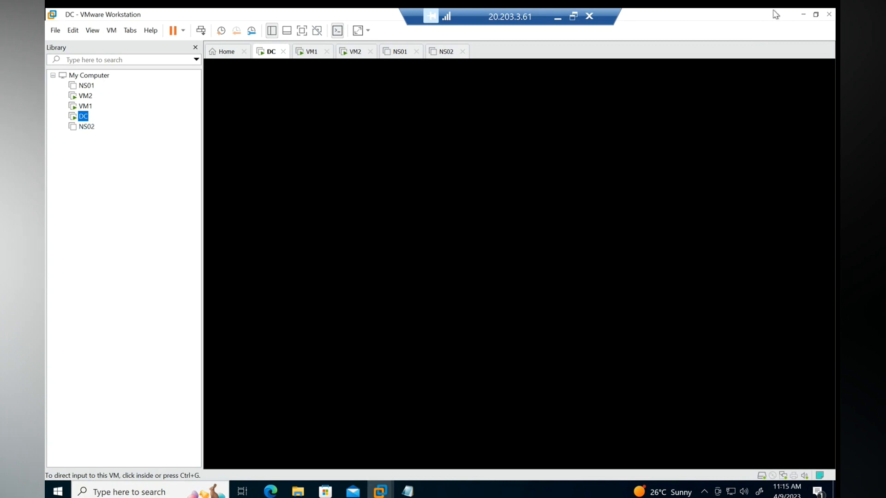
pyautogui.click(801, 15)
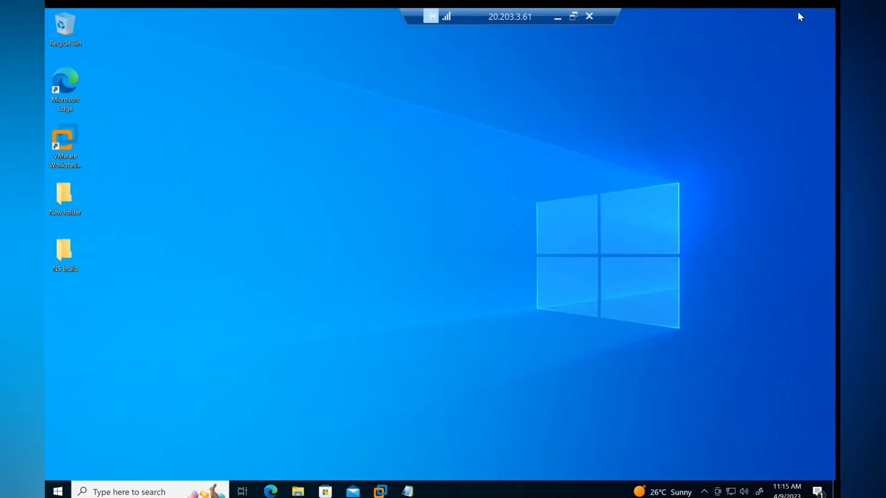
# Step: Close the download agreement and download the Citrix Hypervisor VPX 13.1 Build 37.38 package
pyautogui.click(272, 492)
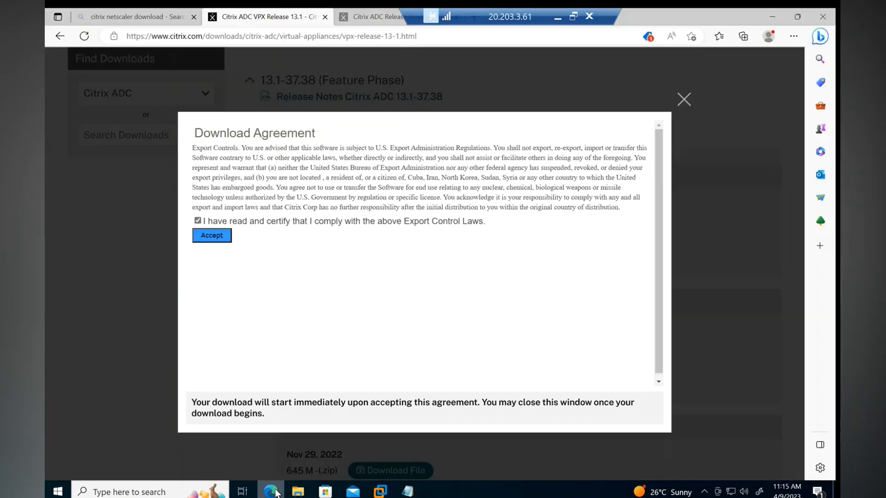
pyautogui.click(693, 103)
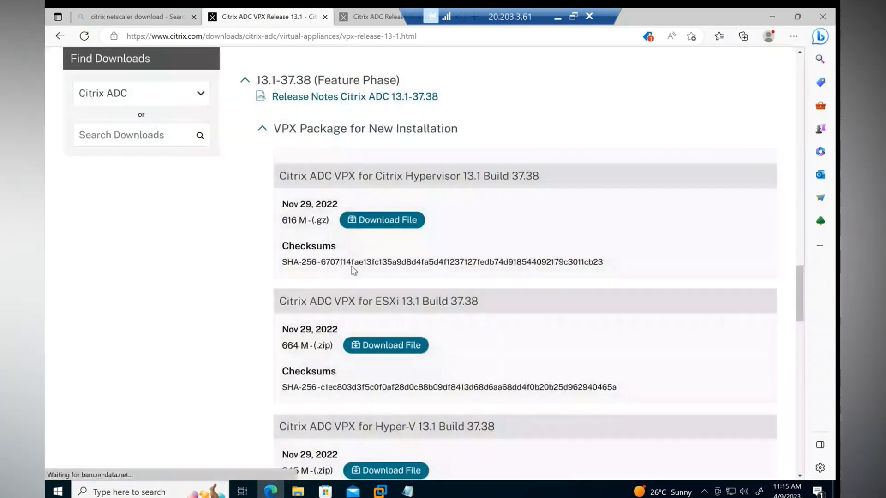
pyautogui.click(403, 226)
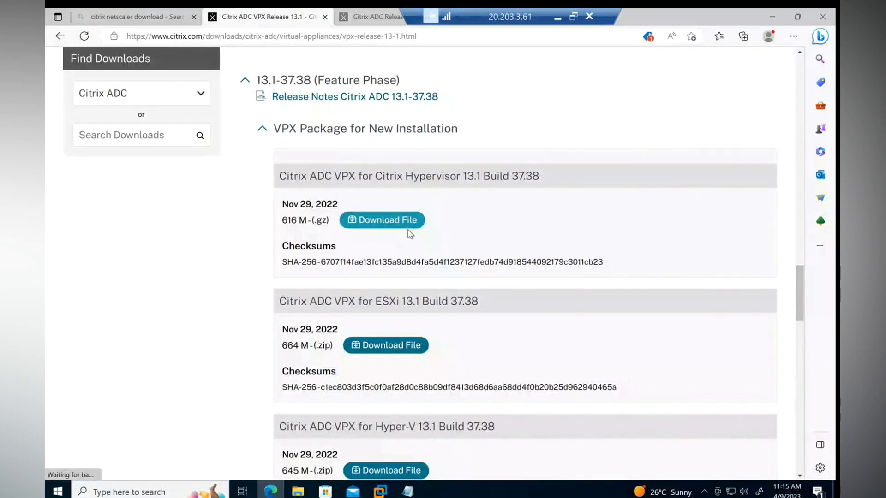
pyautogui.moveTo(482, 301); pyautogui.dragTo(402, 301)
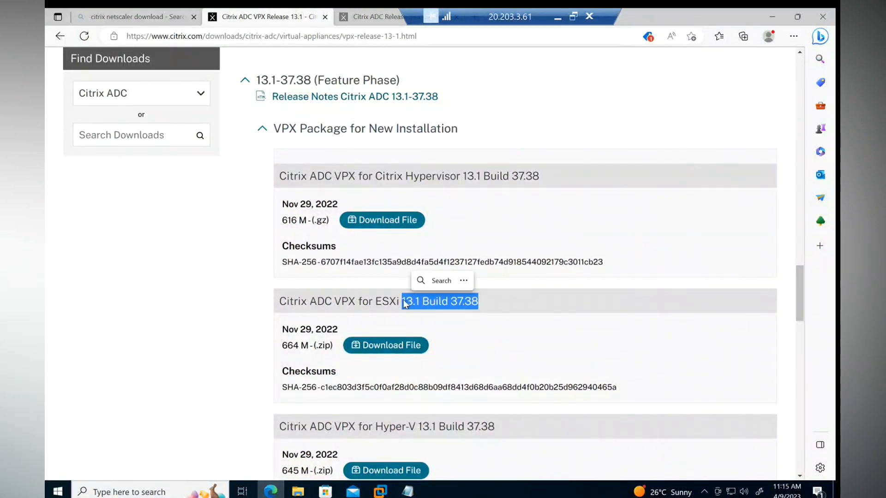
pyautogui.click(298, 491)
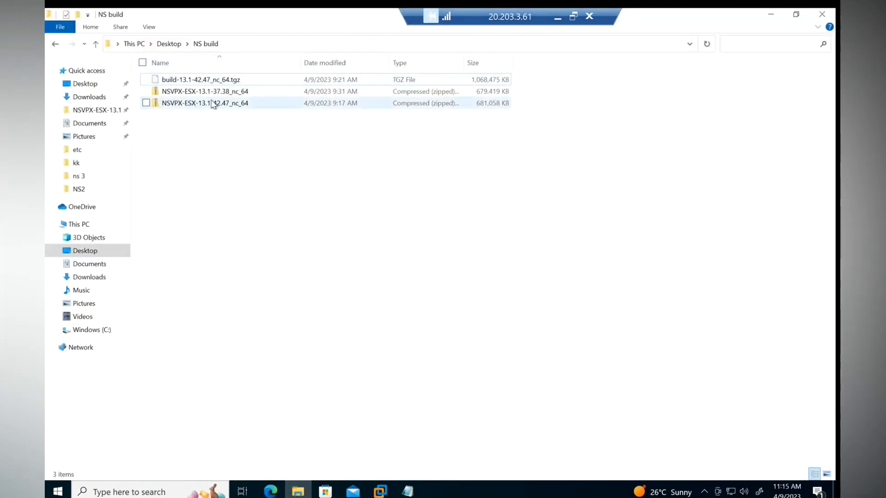
# Step: Extract the NSVPX-ESX-13.1-37.38_nc_64 zip archive into its own folder
pyautogui.click(200, 94)
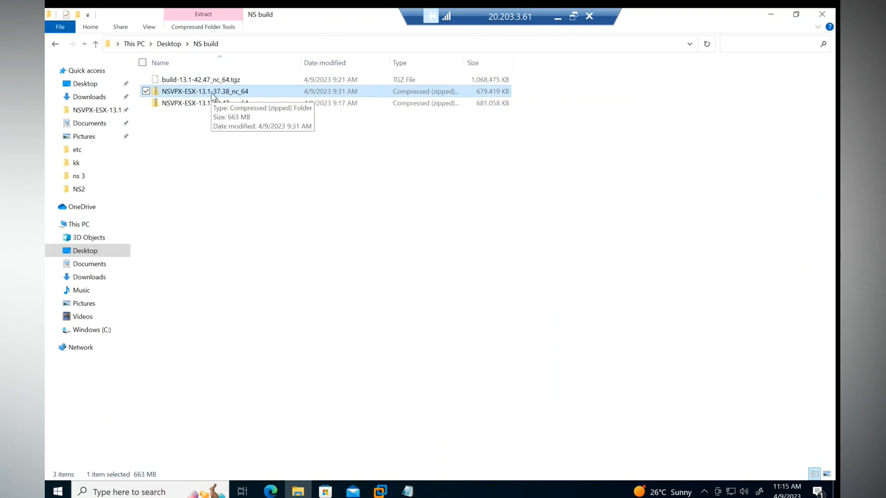
pyautogui.rightClick(220, 94)
pyautogui.click(118, 143)
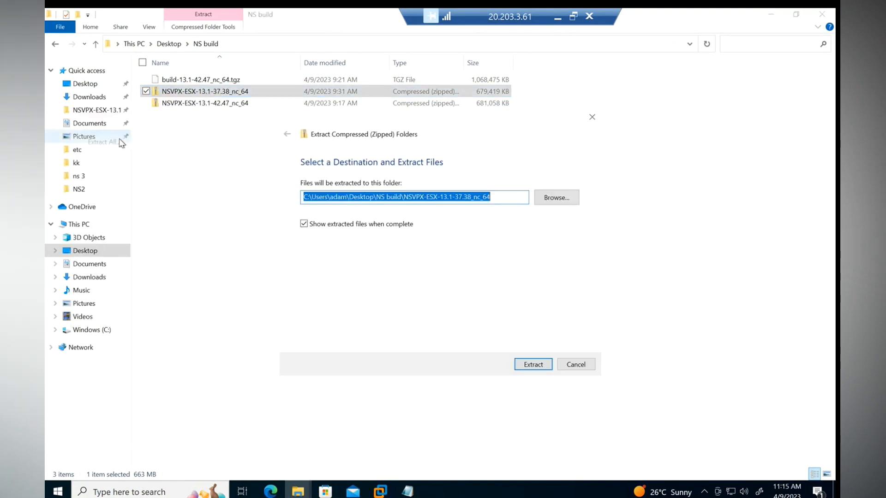
pyautogui.click(519, 365)
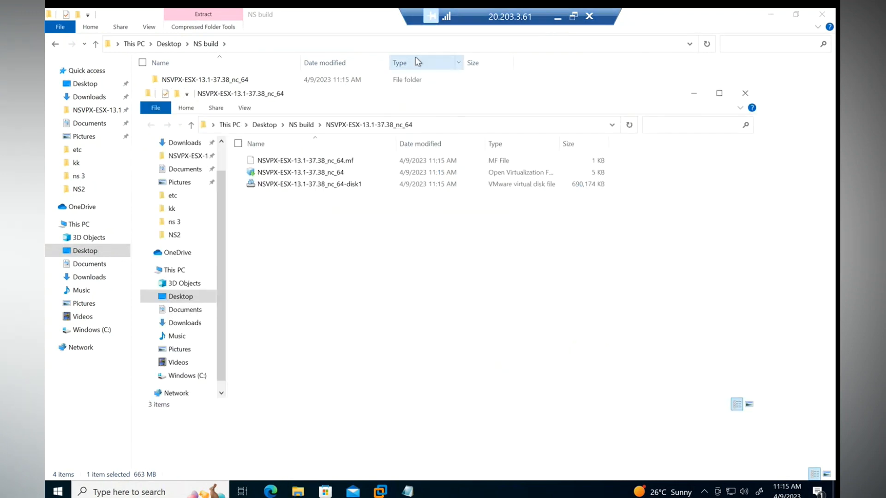
pyautogui.click(718, 94)
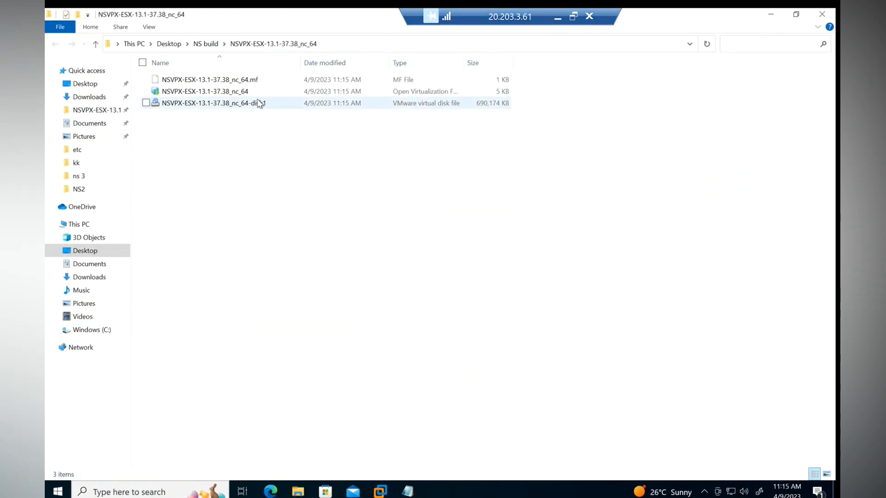
# Step: Open the extracted NSVPX-ESX-13.1-37.38_nc_64 OVF package with VMware Workstation
pyautogui.click(396, 94)
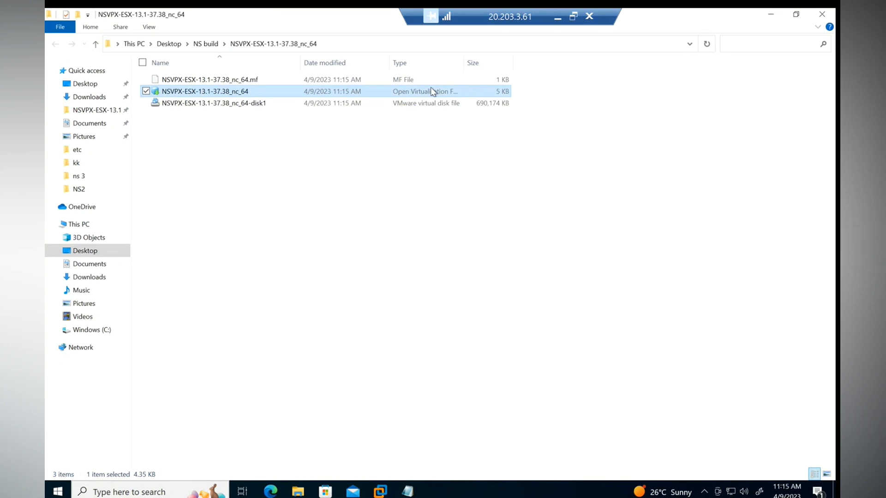
pyautogui.moveTo(465, 61); pyautogui.dragTo(495, 62)
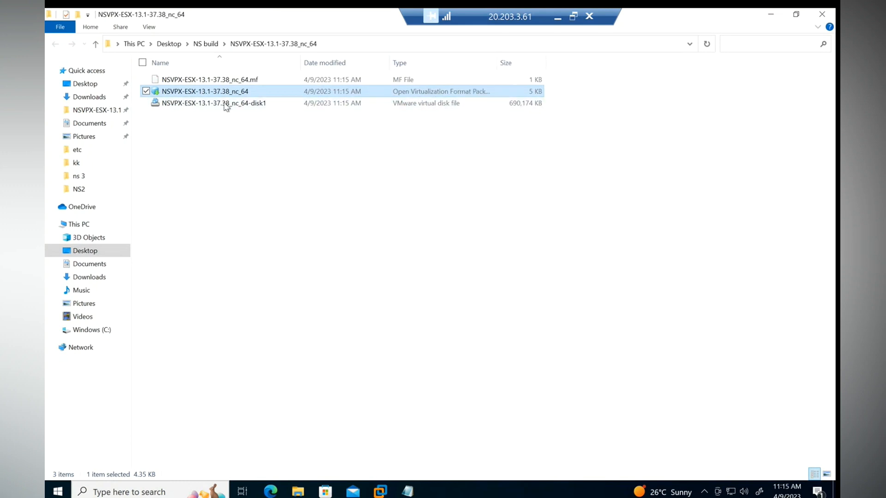
pyautogui.rightClick(224, 92)
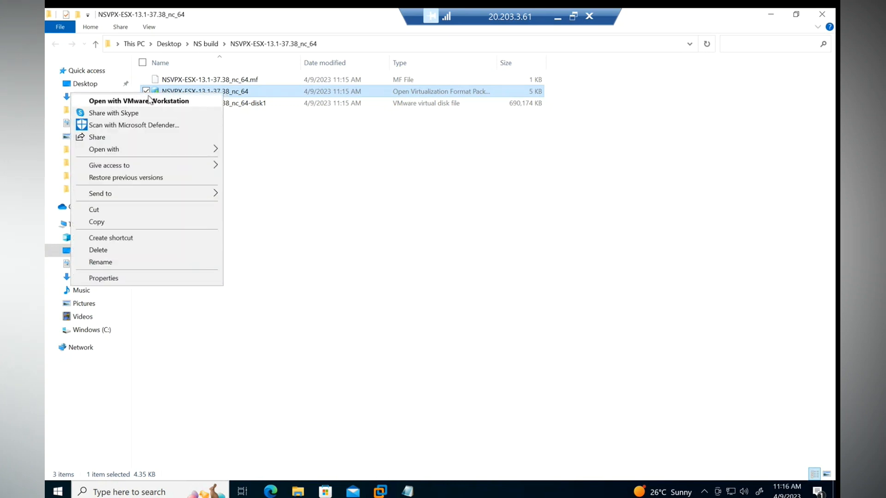
pyautogui.click(295, 156)
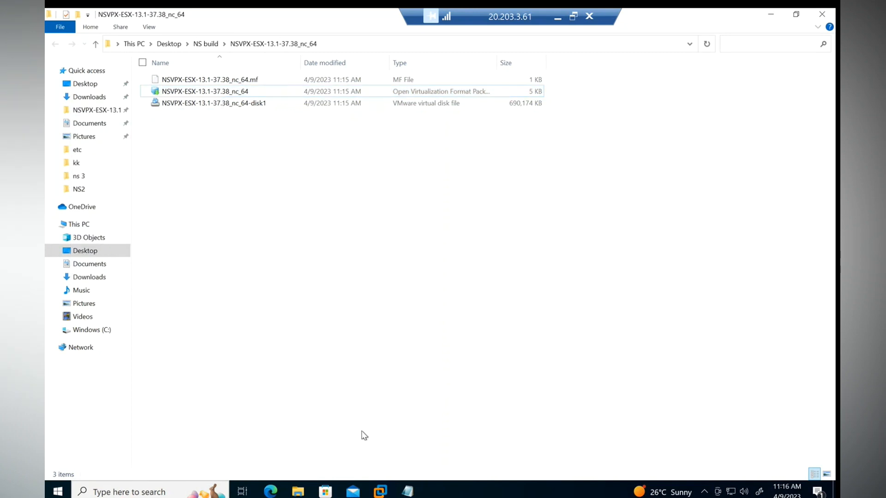
pyautogui.rightClick(201, 92)
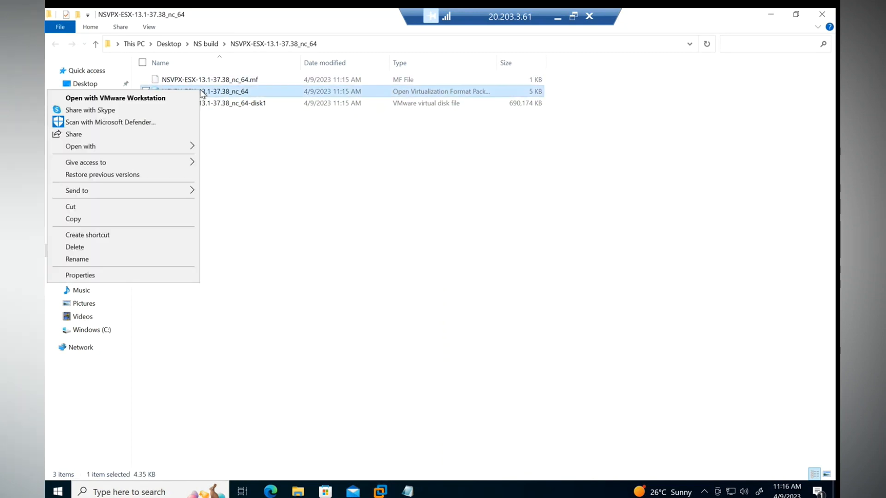
pyautogui.click(82, 99)
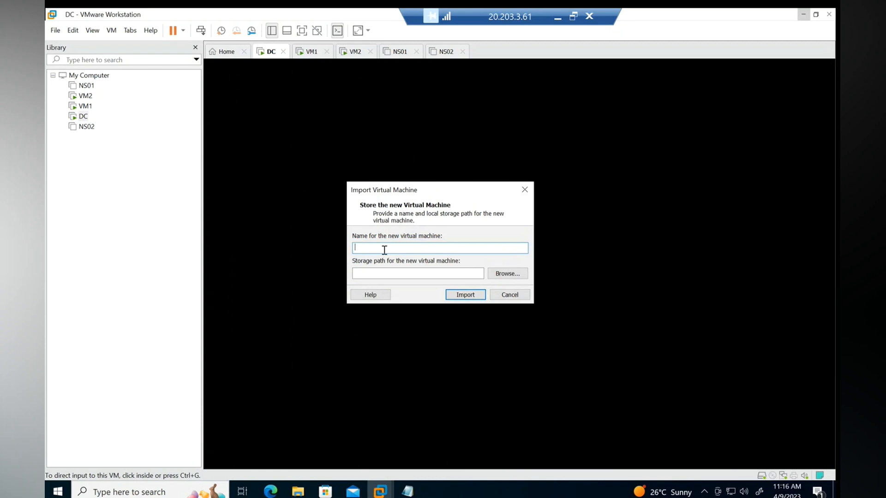
# Step: Import the VM as NS-LAb-01, keeping the default Documents storage path
pyautogui.write('NS-LAb-01')
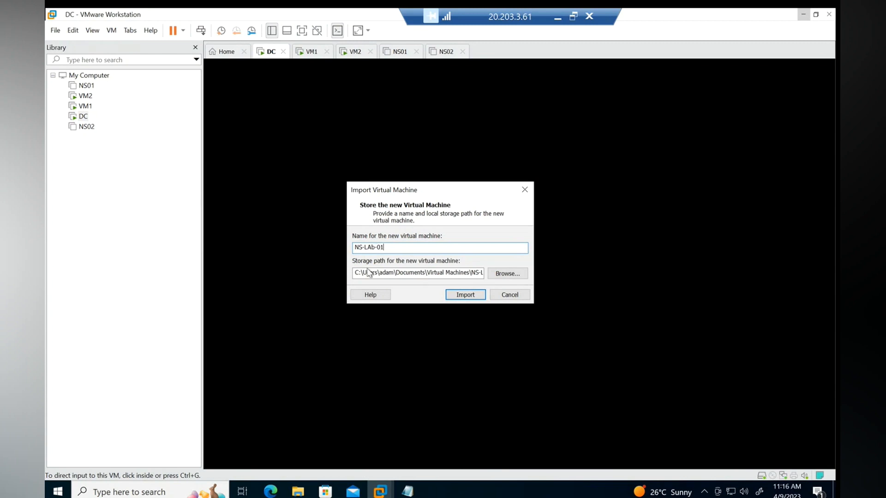
pyautogui.moveTo(378, 272); pyautogui.dragTo(481, 273)
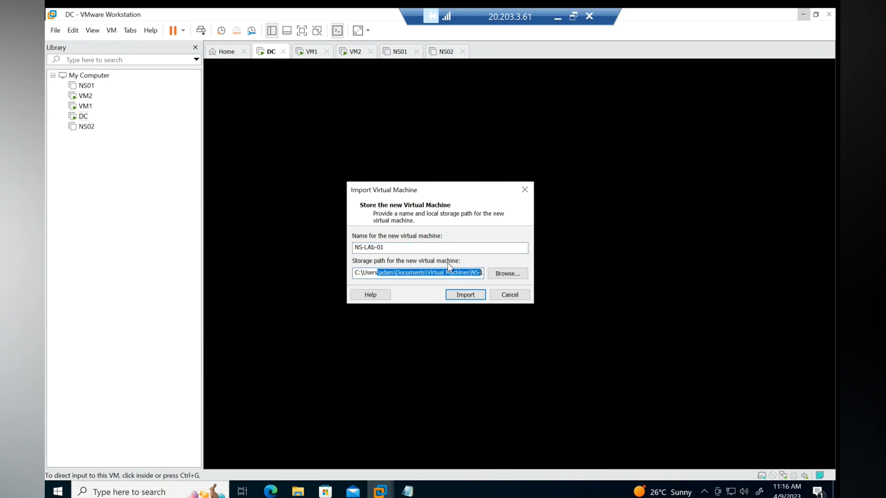
pyautogui.moveTo(379, 273); pyautogui.dragTo(356, 273)
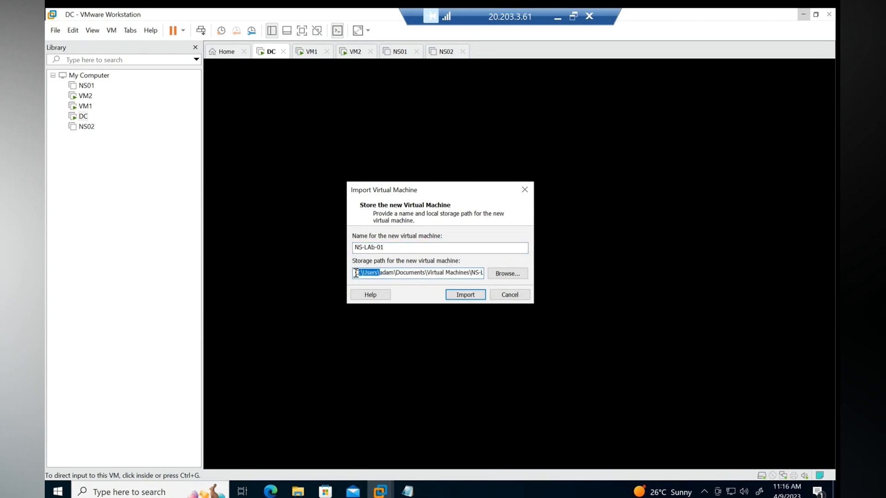
pyautogui.click(462, 295)
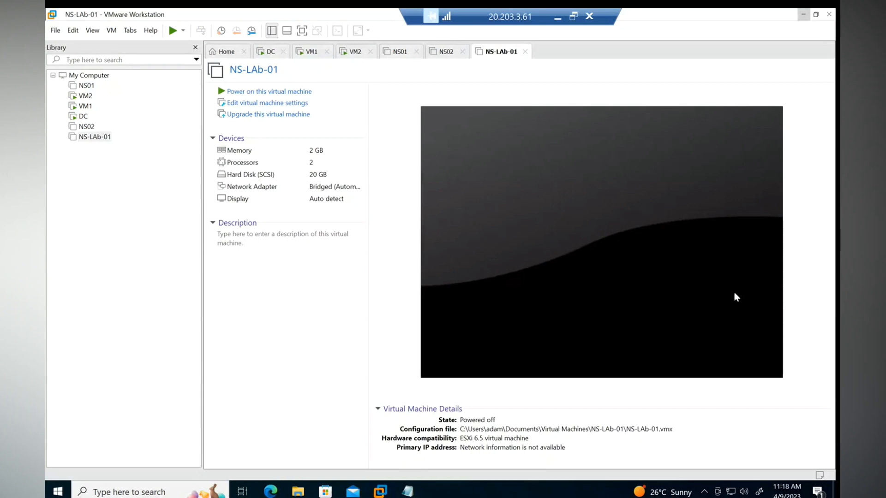
# Step: Raise NS-LAb-01's memory allocation to 4.3 GB
pyautogui.click(274, 103)
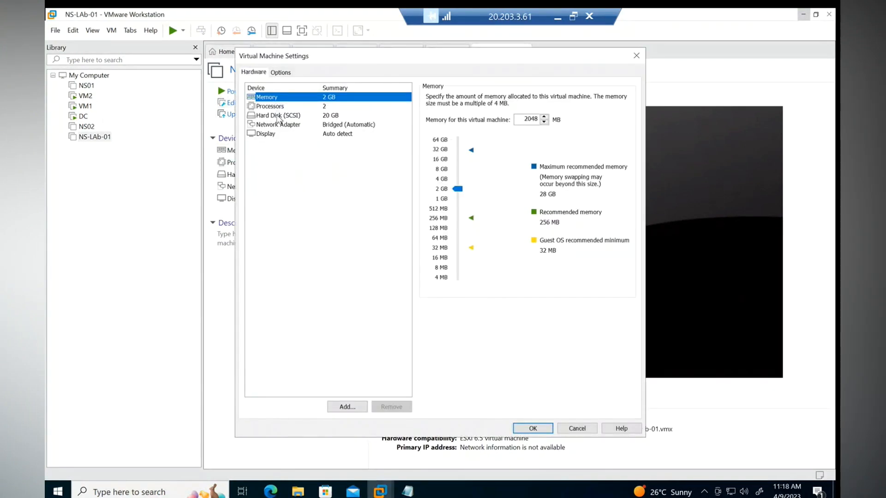
pyautogui.moveTo(456, 192)
pyautogui.mouseDown()
pyautogui.moveTo(456, 171)
pyautogui.moveTo(458, 183)
pyautogui.mouseUp()
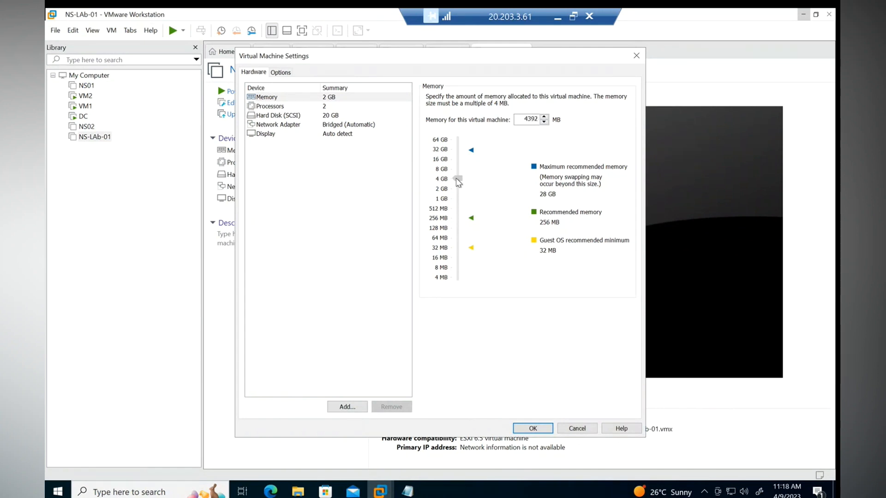
pyautogui.click(532, 428)
# Step: Switch NS-LAb-01's network adapter to NAT and power the machine on
pyautogui.click(261, 106)
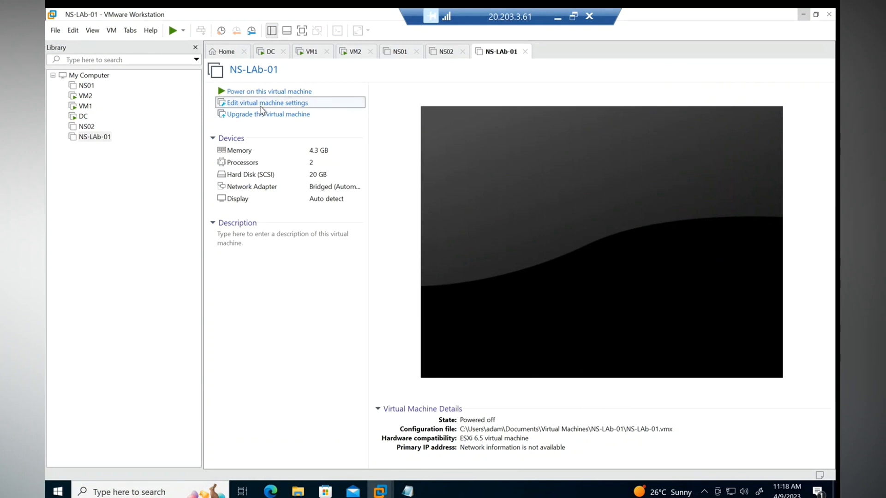
pyautogui.click(325, 107)
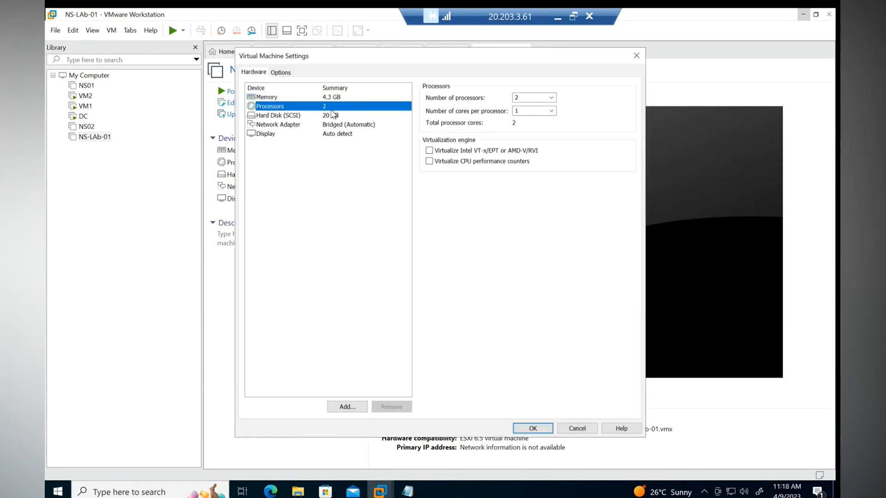
pyautogui.click(279, 127)
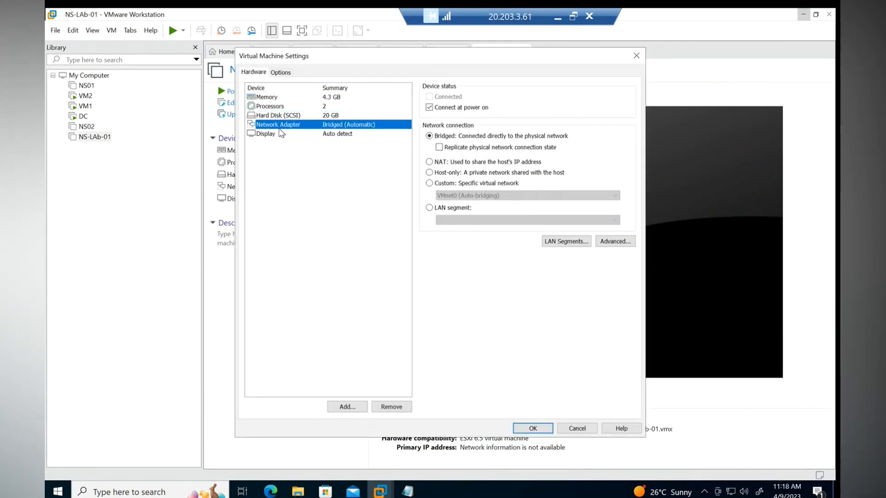
pyautogui.click(430, 162)
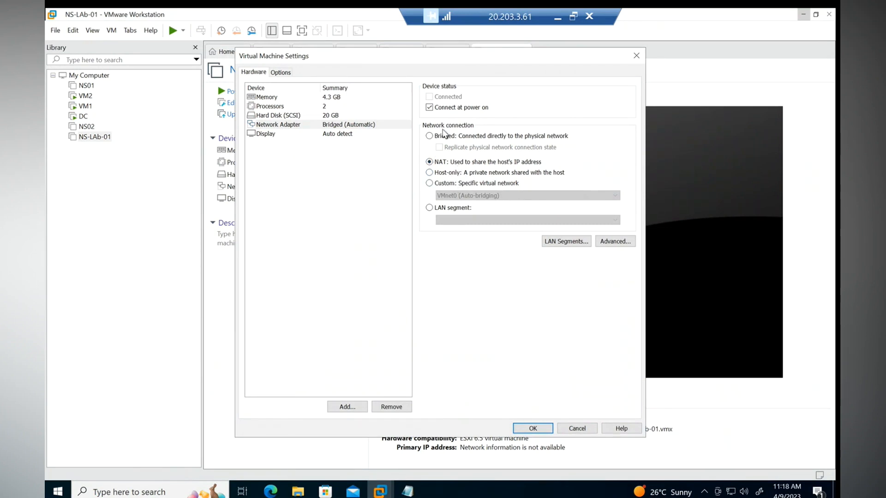
pyautogui.click(543, 428)
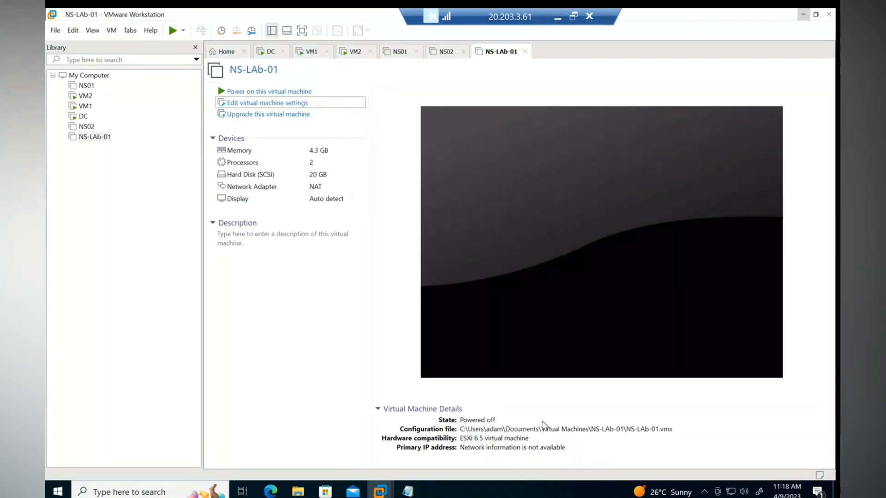
pyautogui.click(266, 92)
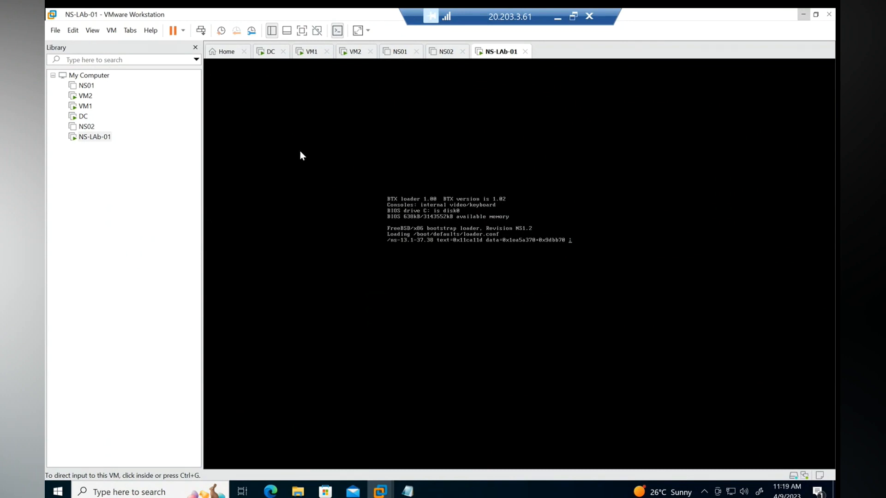
# Step: Bring the NSVPX-ESX-13.1-37.38_nc_64 File Explorer window in front of VMware Workstation
pyautogui.moveTo(298, 490)
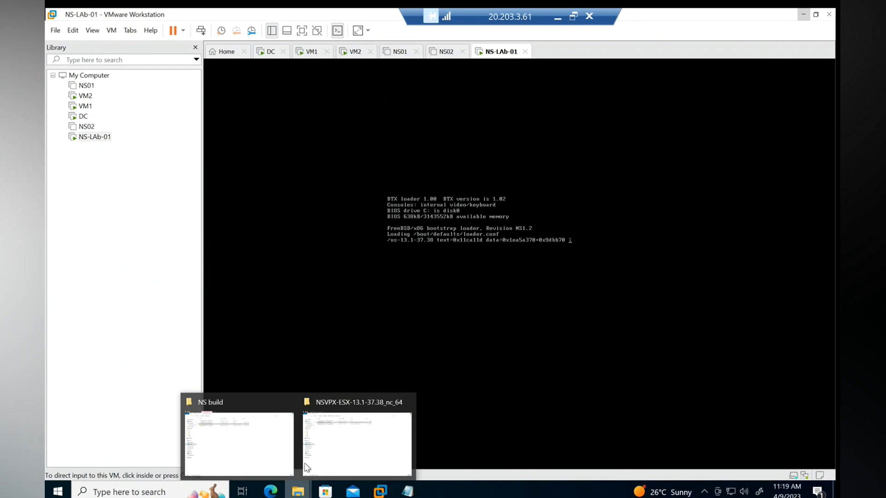
pyautogui.click(346, 439)
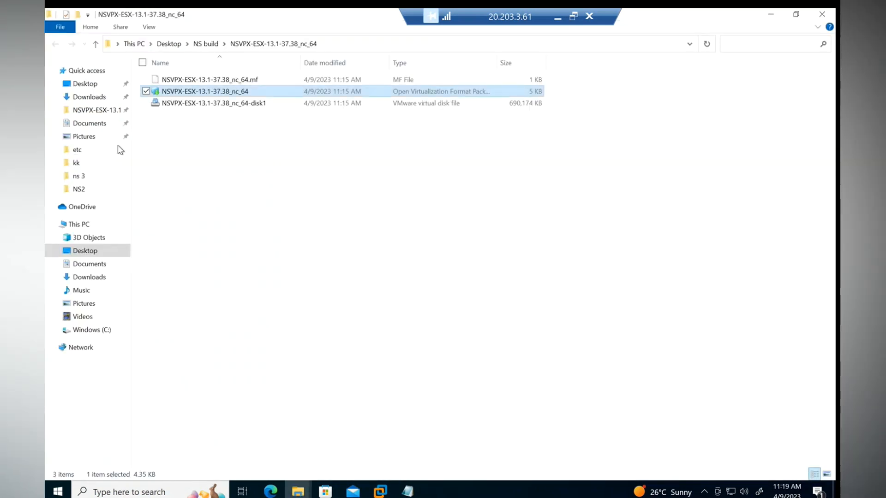
# Step: Extract the NSVPX-ESX-13.1-42.47_nc_64 zip in NS build into its proposed folder
pyautogui.click(205, 43)
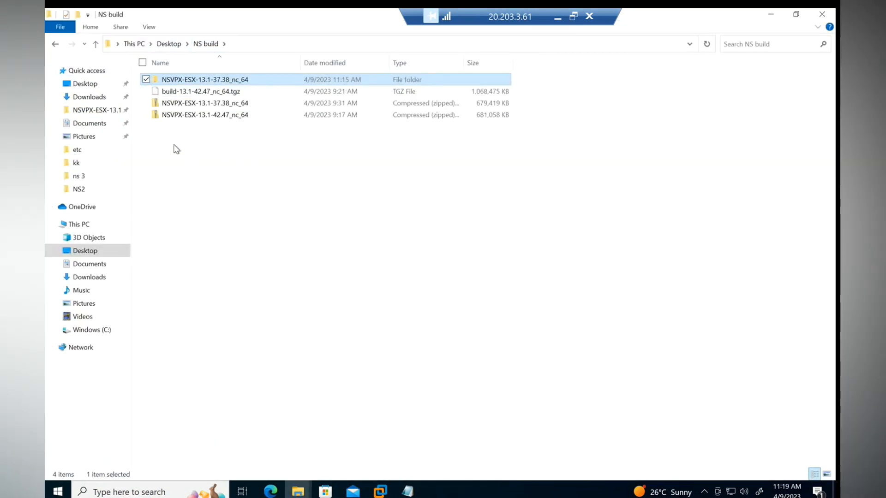
pyautogui.click(194, 115)
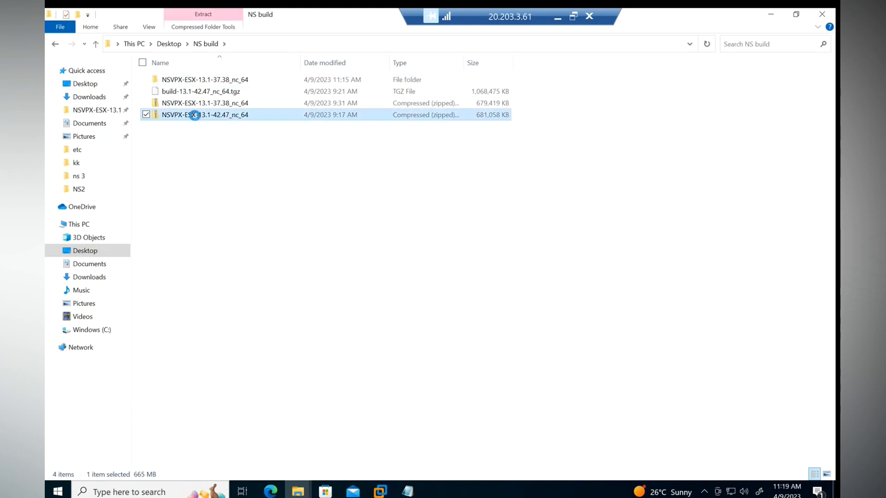
pyautogui.rightClick(195, 116)
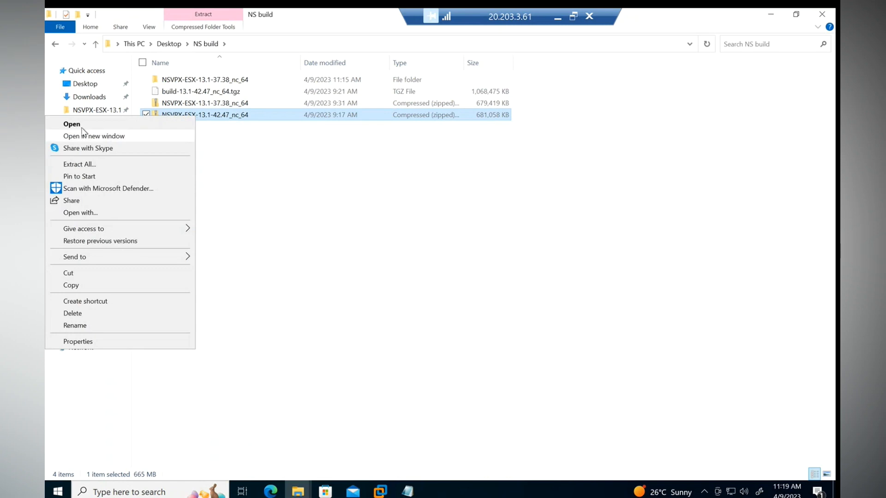
pyautogui.click(89, 166)
pyautogui.click(524, 365)
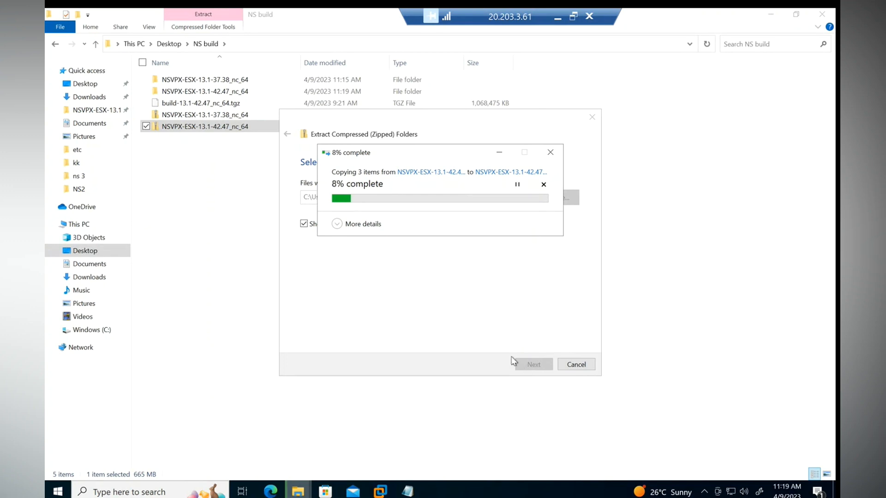
# Step: Return to the NS-LAb-01 console and show it full screen
pyautogui.moveTo(378, 493)
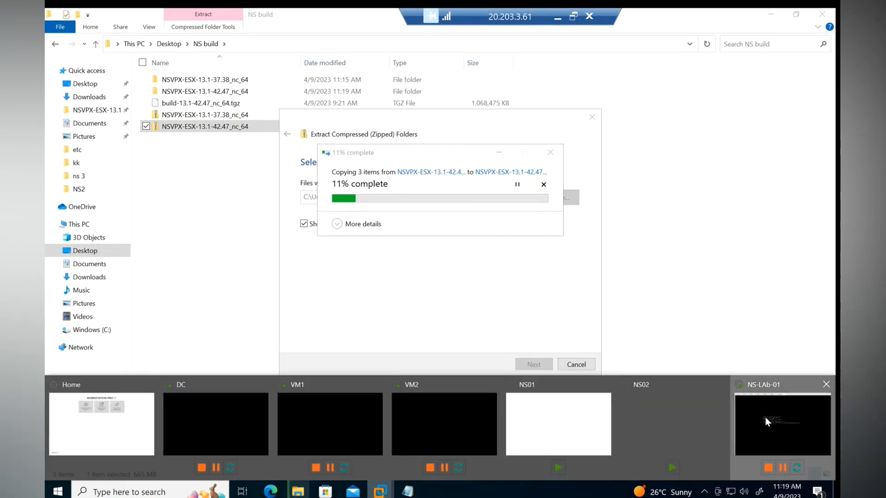
pyautogui.click(781, 426)
pyautogui.click(302, 30)
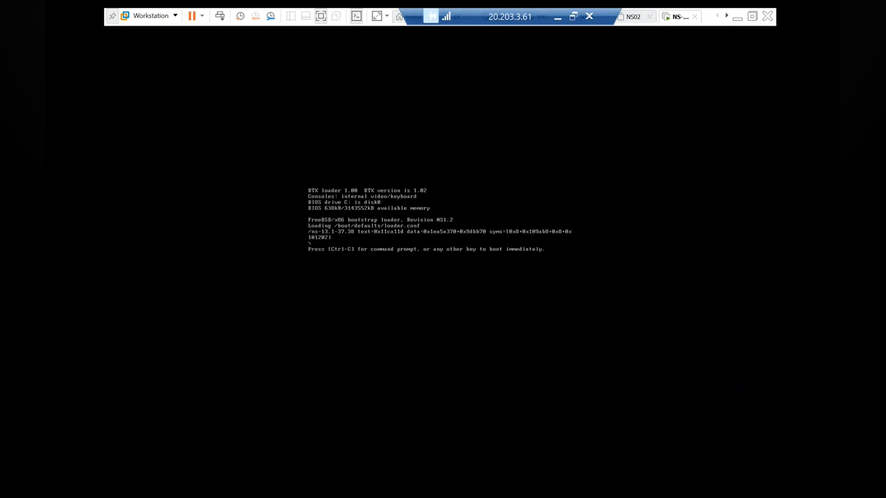
# Step: Skip NS-LAb-01's boot loader countdown so the appliance boots immediately
pyautogui.hotkey('ctrl', 'alt')
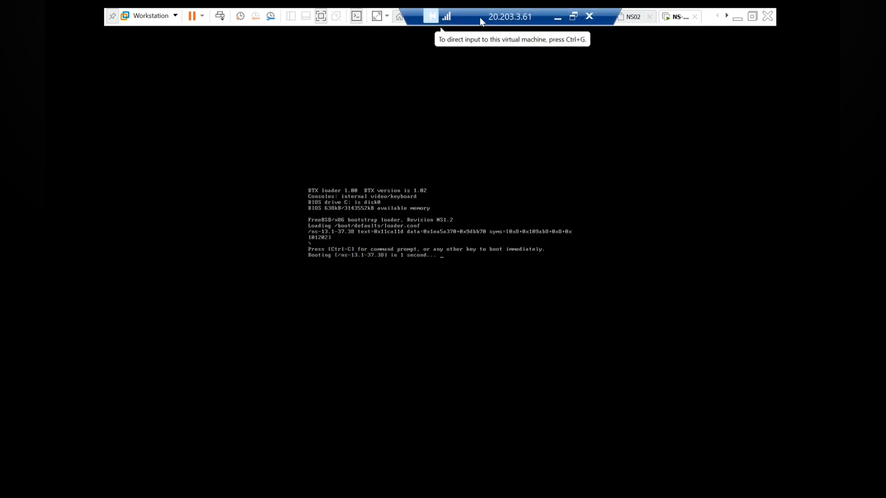
pyautogui.moveTo(480, 21); pyautogui.dragTo(210, 24)
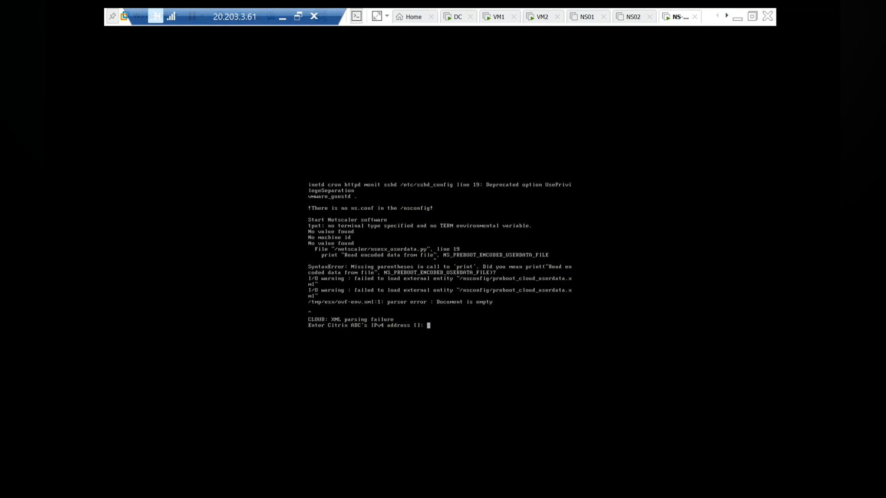
# Step: Look up NS01's address 192.168.181.235 in the notes and focus the VM console
pyautogui.click(752, 16)
pyautogui.click(407, 491)
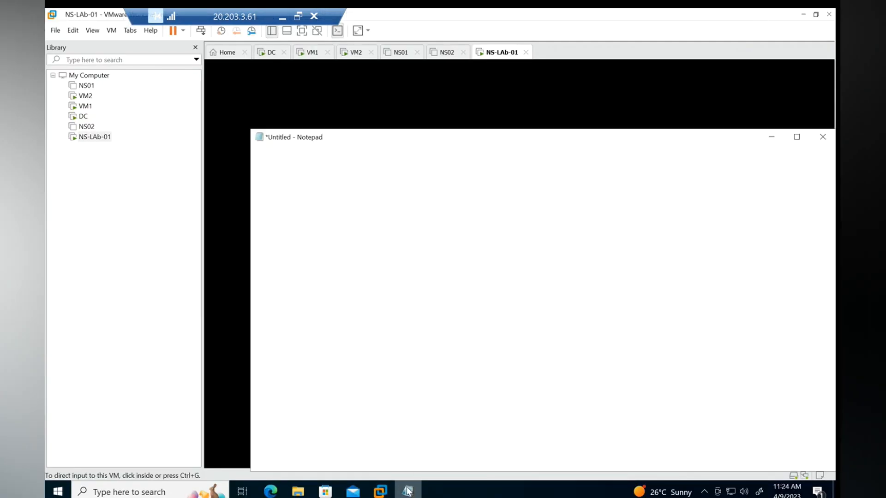
pyautogui.moveTo(318, 199); pyautogui.dragTo(257, 198)
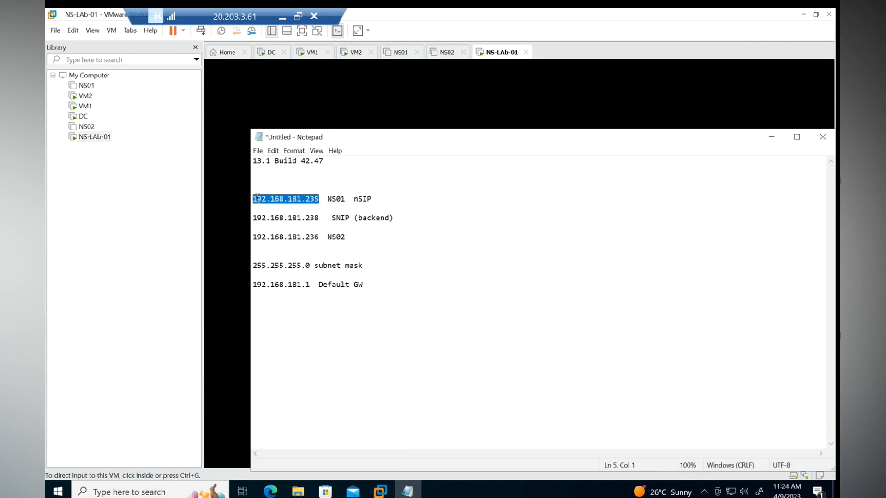
pyautogui.click(771, 138)
pyautogui.click(769, 144)
# Step: Enter IP 192.168.181.235, netmask 255.255.255.0 and gateway 192.168.181.1 at the console
pyautogui.write('192')
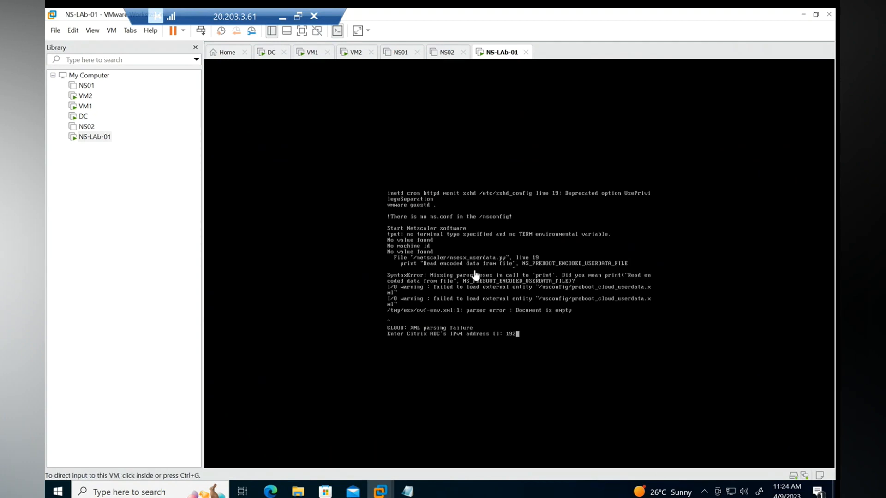
pyautogui.hotkey('ctrl', 'alt', 'Return')
pyautogui.write('.168.181.235')
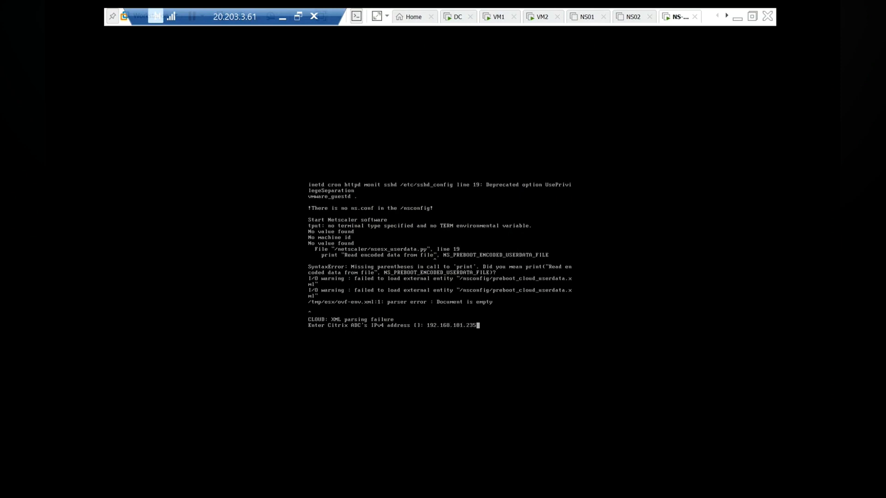
pyautogui.press('Return')
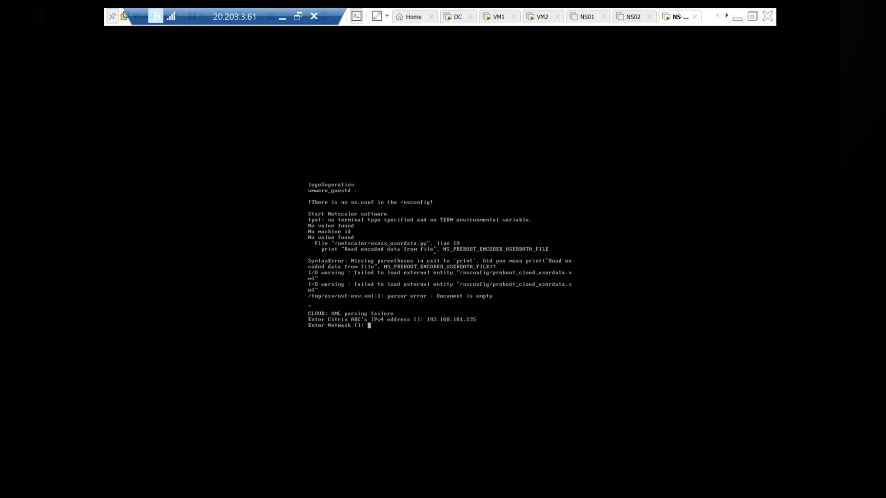
pyautogui.write('255.255.255.0')
pyautogui.press('Return')
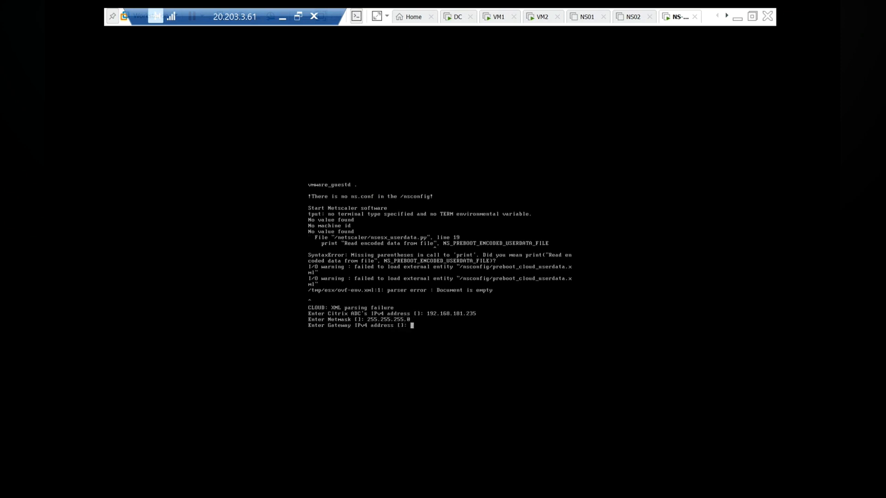
pyautogui.write('192.168.181.1')
pyautogui.press('Return')
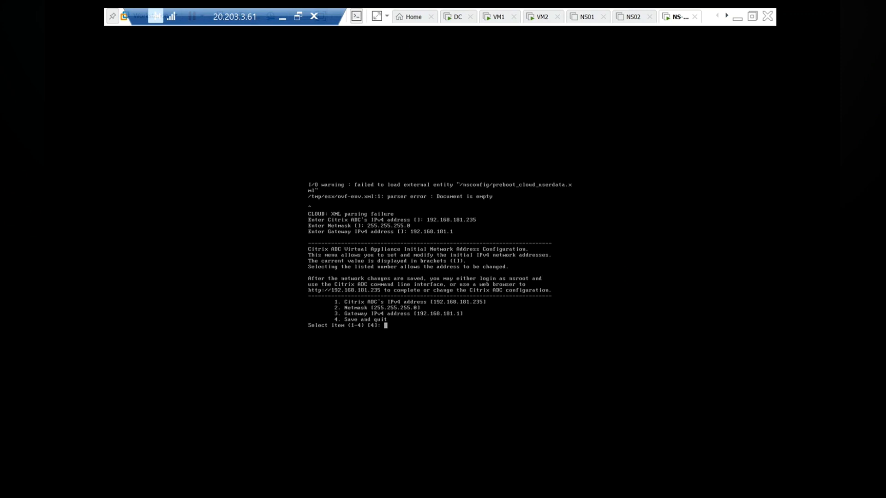
# Step: Choose option 4 to save the network settings and quit
pyautogui.write('4')
pyautogui.press('Return')
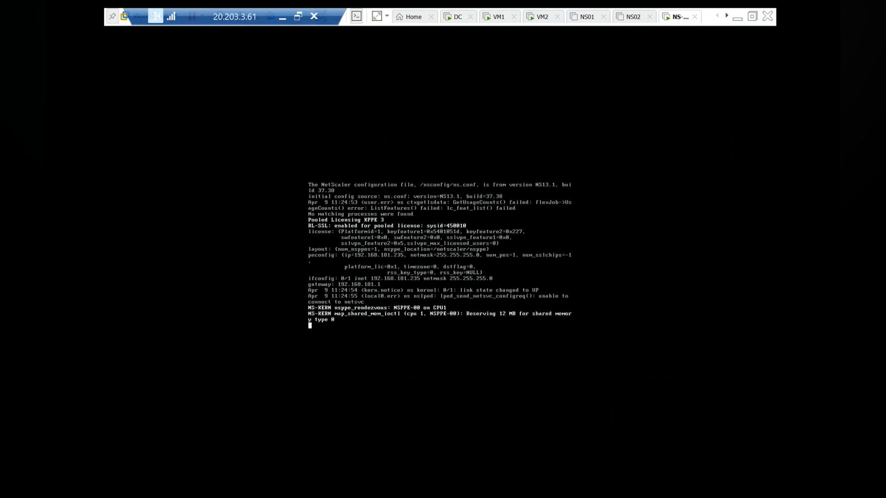
pyautogui.click(741, 19)
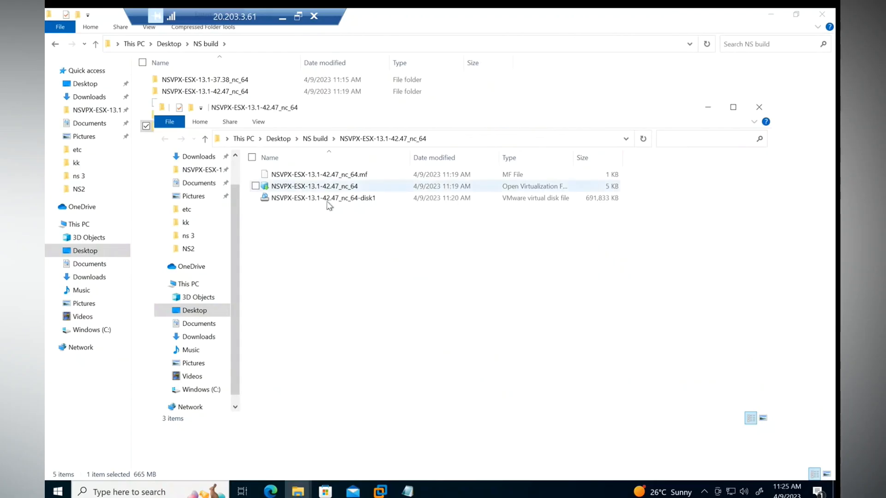
# Step: Open the 13.1-42.47 .ovf with VMware Workstation and import it as NS-LAB-02
pyautogui.click(733, 107)
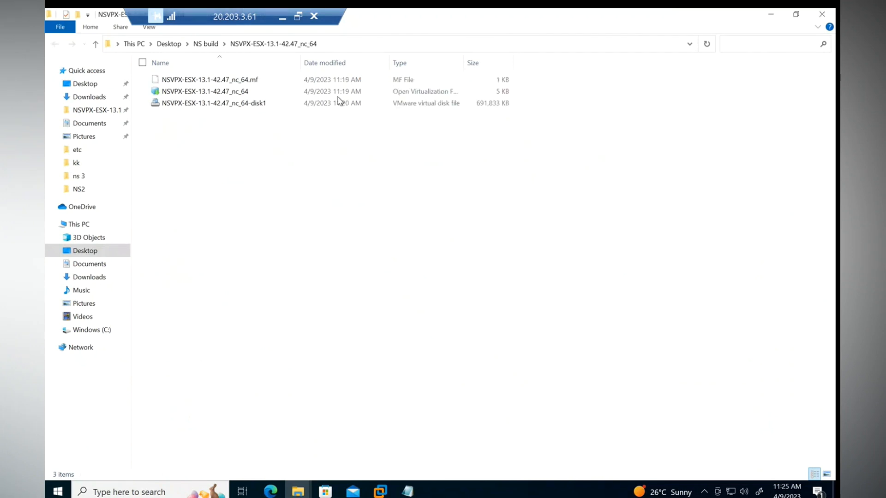
pyautogui.rightClick(196, 92)
pyautogui.click(113, 97)
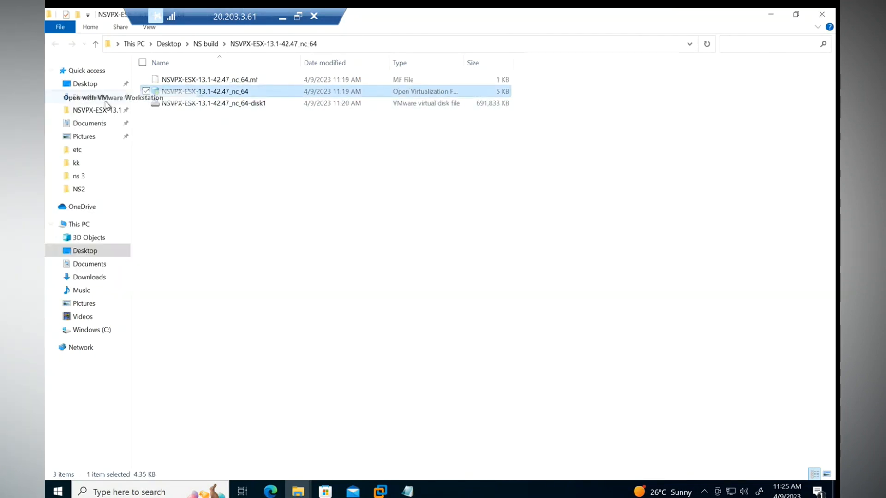
pyautogui.write('NS')
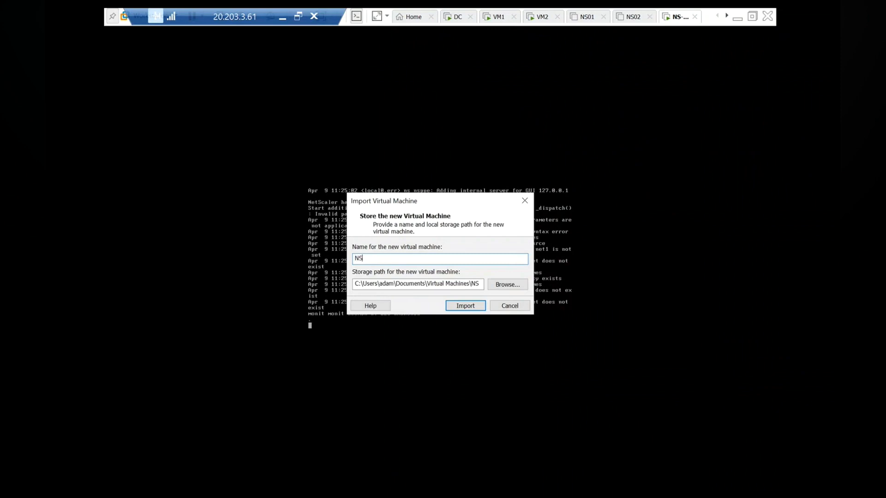
pyautogui.write('-LAB-02')
pyautogui.click(461, 308)
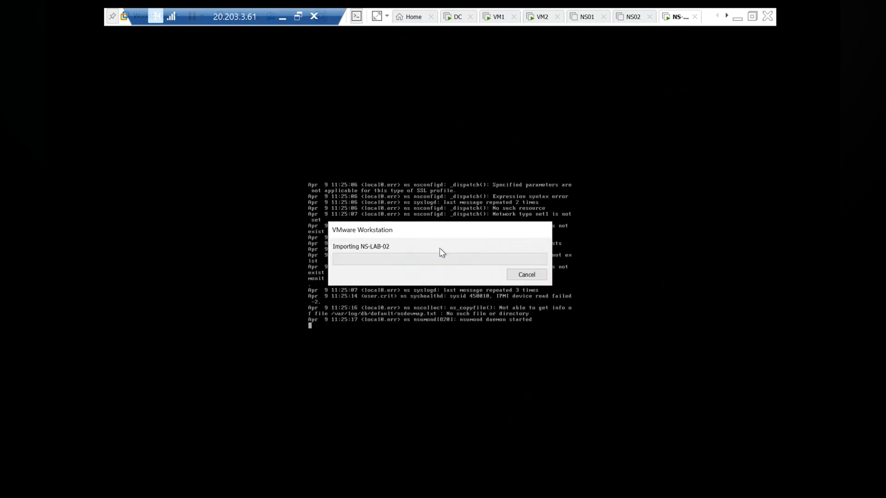
pyautogui.moveTo(443, 234); pyautogui.dragTo(612, 159)
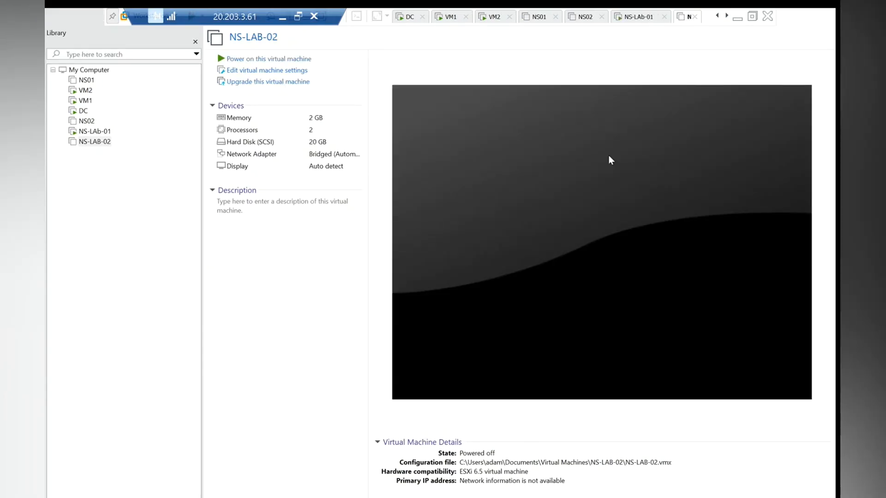
# Step: Raise NS-LAB-02's memory to about 4.3 GB, set its network adapter to NAT, and power it on
pyautogui.click(266, 71)
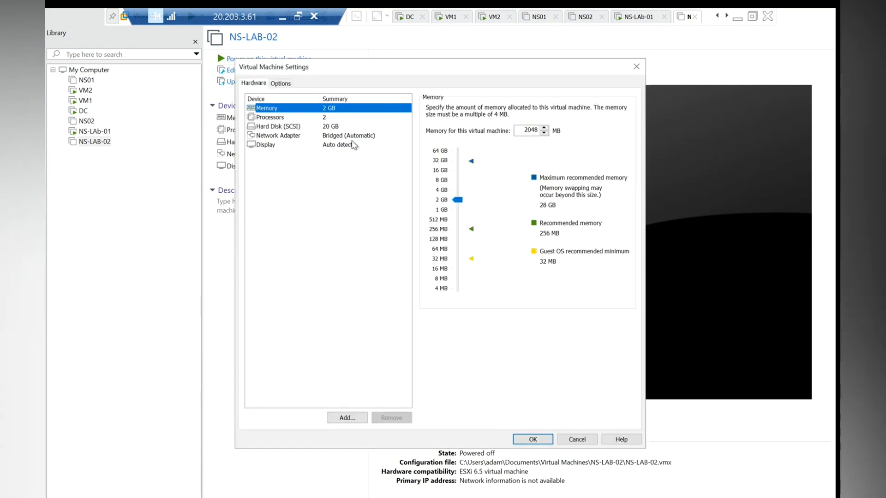
pyautogui.moveTo(459, 202); pyautogui.dragTo(458, 189)
pyautogui.click(327, 137)
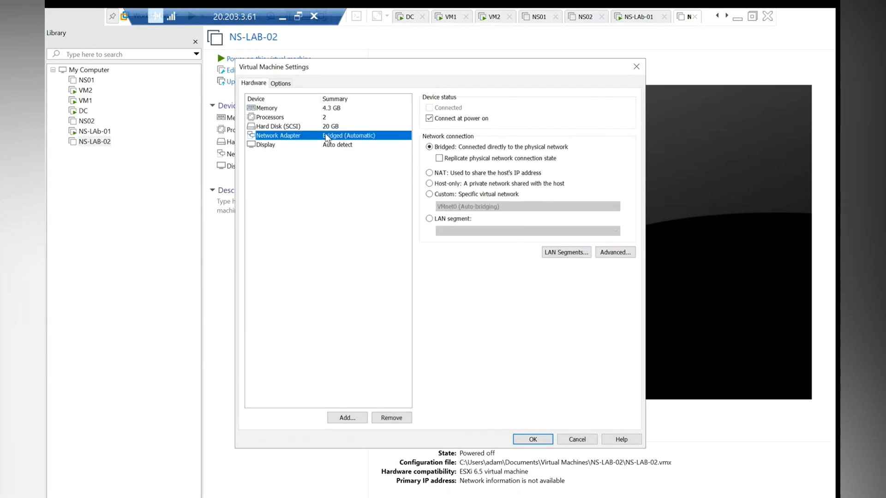
pyautogui.click(444, 173)
pyautogui.click(541, 436)
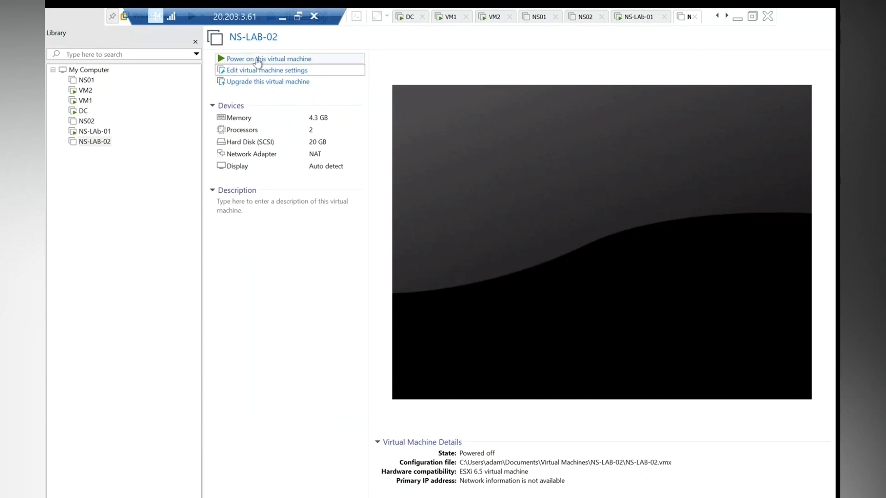
pyautogui.click(259, 59)
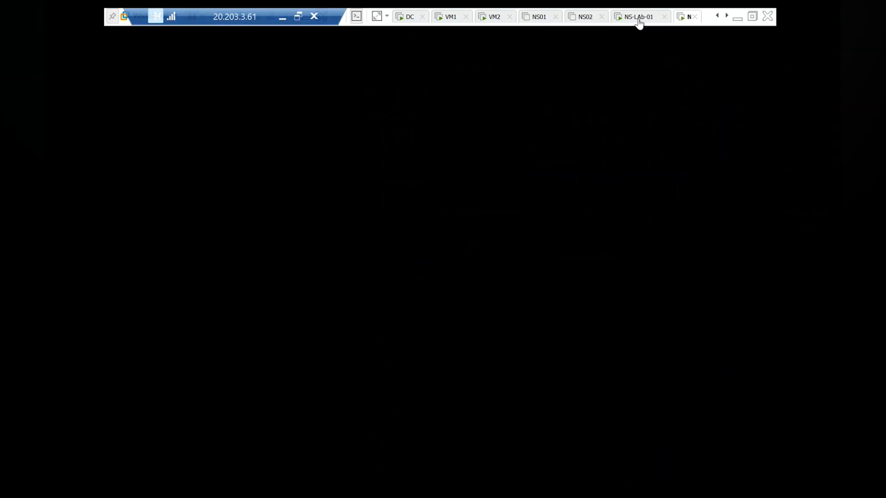
# Step: Check NS-LAb-01's console at the login prompt, then bring the Edge browser forward
pyautogui.click(639, 18)
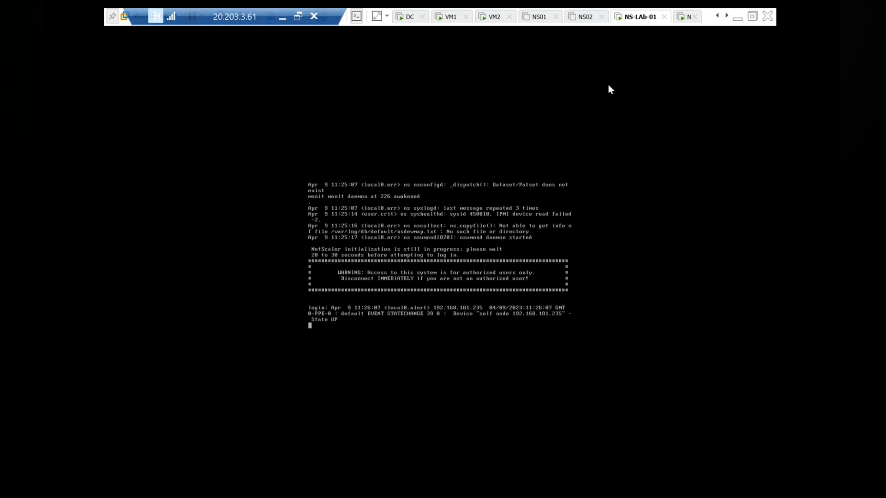
pyautogui.click(738, 18)
pyautogui.click(270, 491)
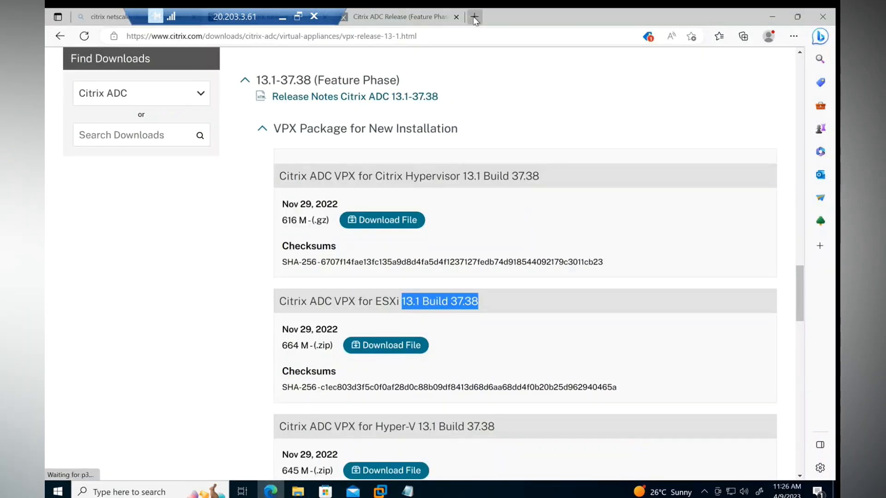
# Step: Browse to 192.168.181.235 in a new tab and log on as nsroot
pyautogui.click(474, 16)
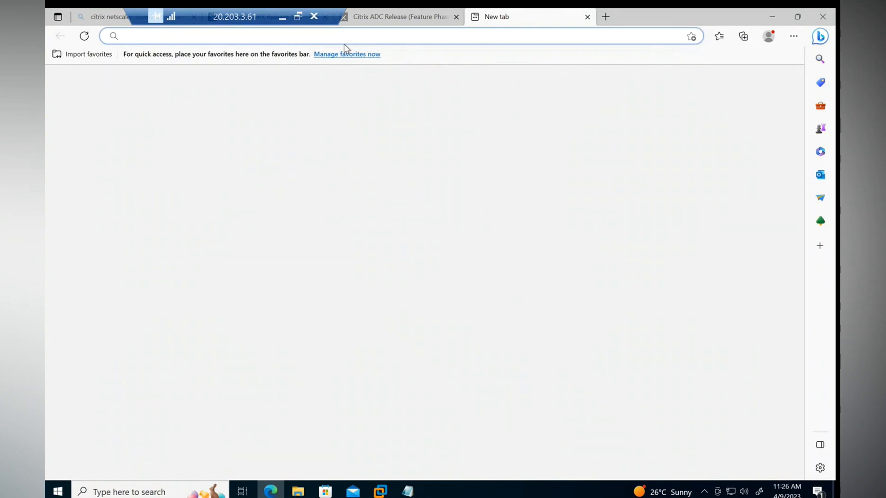
pyautogui.write('192.168.181.2')
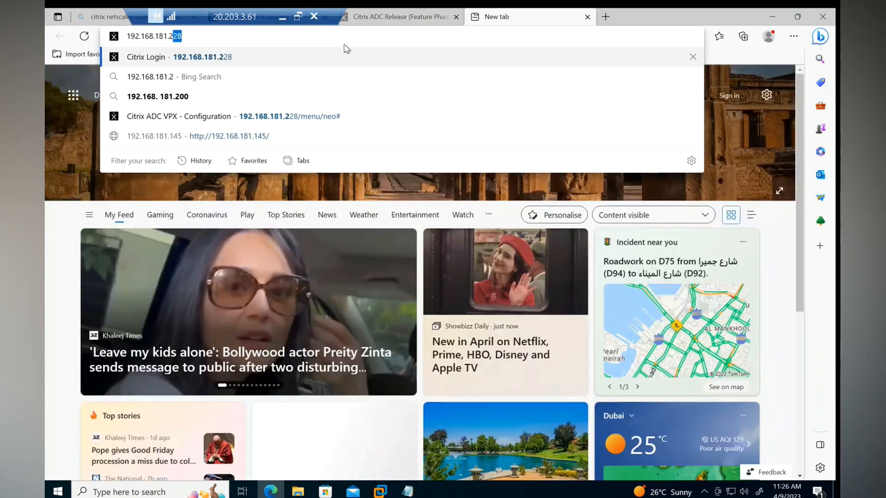
pyautogui.write('35')
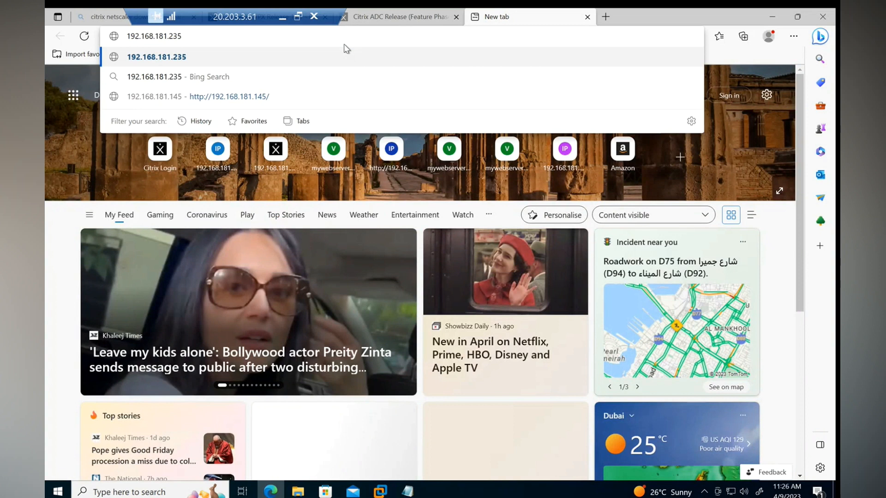
pyautogui.press('Return')
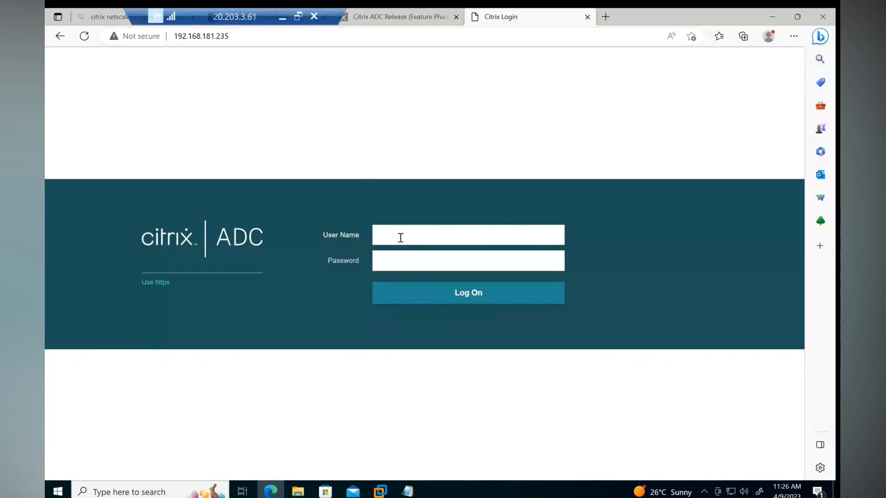
pyautogui.write('nsroot')
pyautogui.moveTo(400, 237); pyautogui.dragTo(372, 236)
pyautogui.click(397, 259)
pyautogui.write('n')
pyautogui.press('Return')
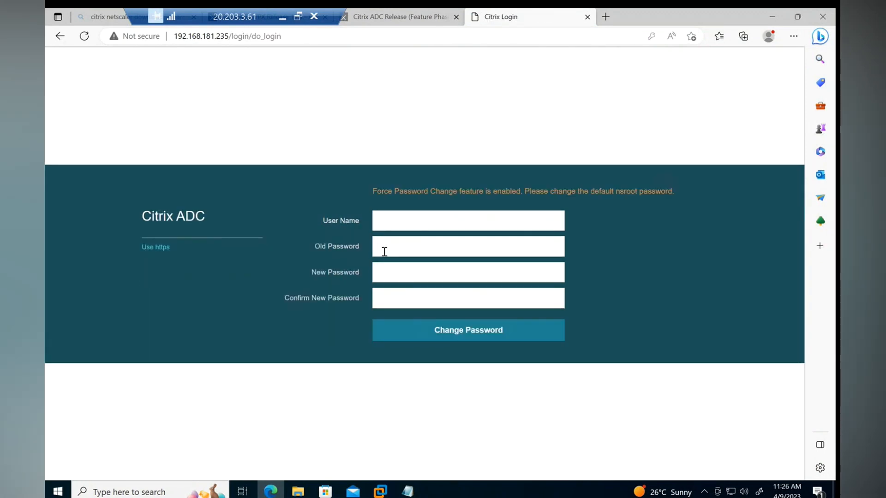
# Step: Fill in the Force Password Change form with the old and new passwords
pyautogui.write('nsroot')
pyautogui.click(385, 249)
pyautogui.write('ns')
pyautogui.click(405, 275)
pyautogui.write('******')
pyautogui.click(431, 301)
pyautogui.write('*******')
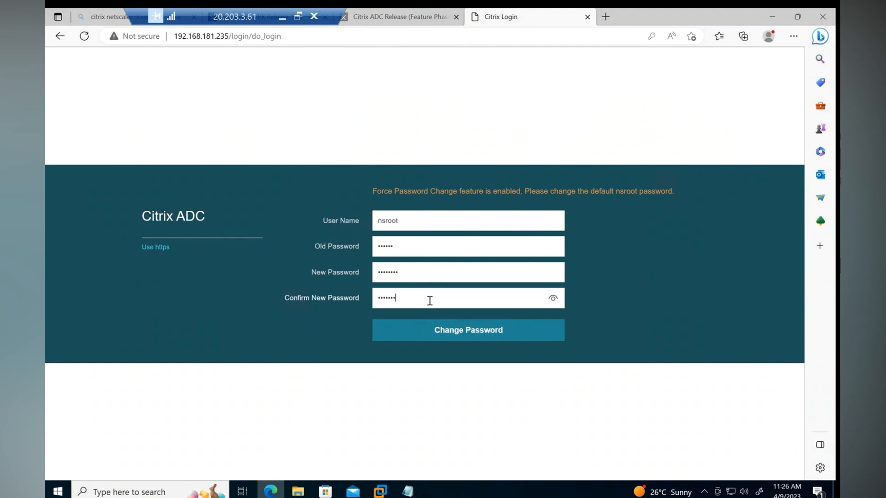
pyautogui.click(454, 338)
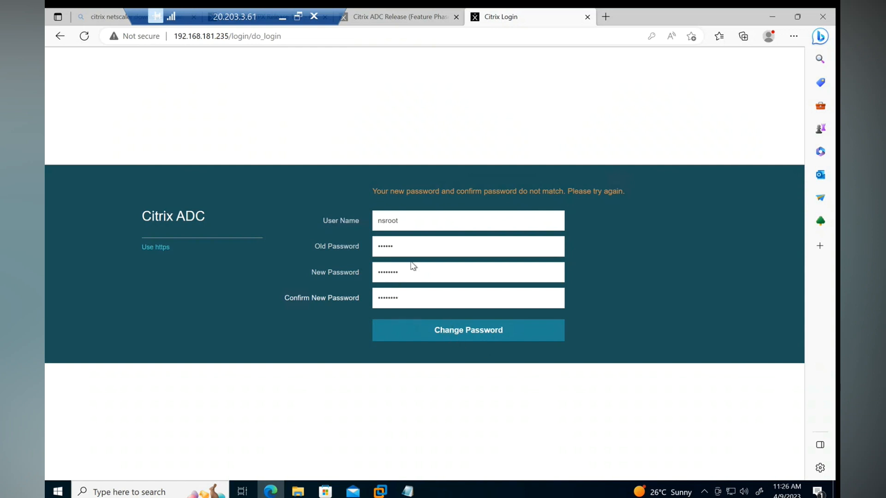
# Step: Retype the mismatched new password and confirmation, submit, and decline saving it in the browser
pyautogui.doubleClick(397, 275)
pyautogui.write('•••••••••')
pyautogui.press('Tab')
pyautogui.write('••••••••••')
pyautogui.press('Return')
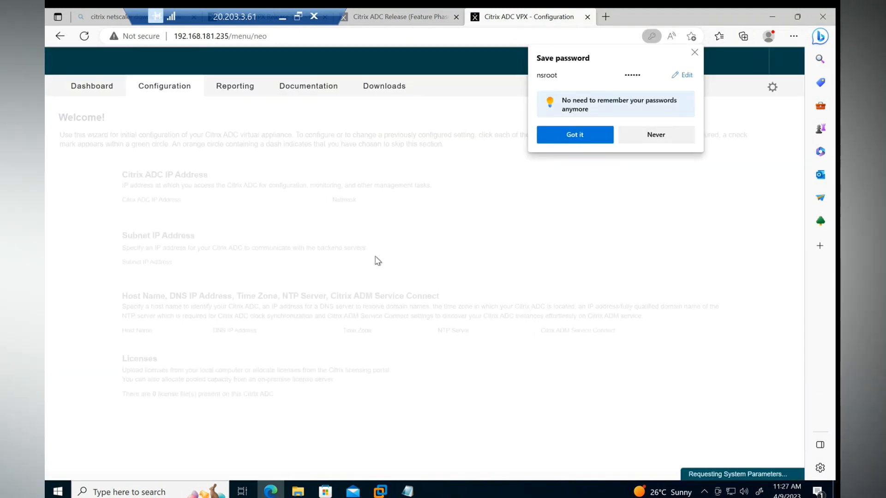
pyautogui.click(661, 141)
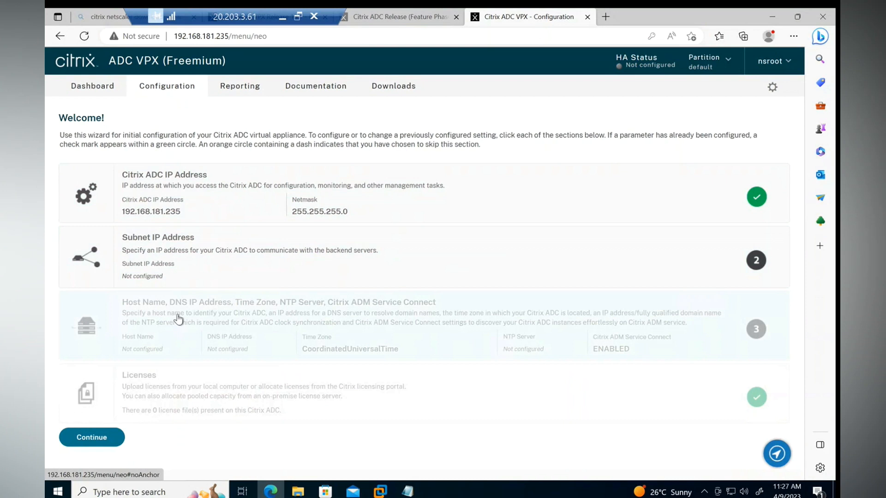
# Step: Set the subnet IP address to 192.168.181.238, copied from the Notepad notes, and save it
pyautogui.click(161, 250)
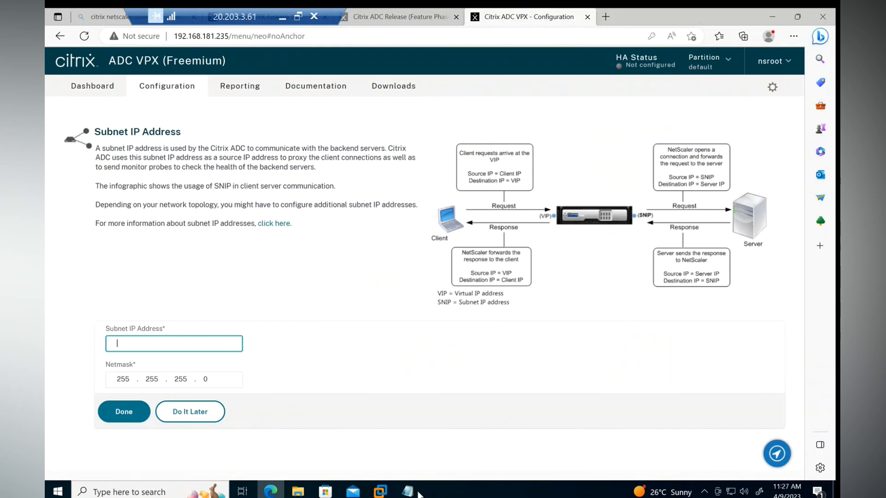
pyautogui.click(417, 493)
pyautogui.click(319, 218)
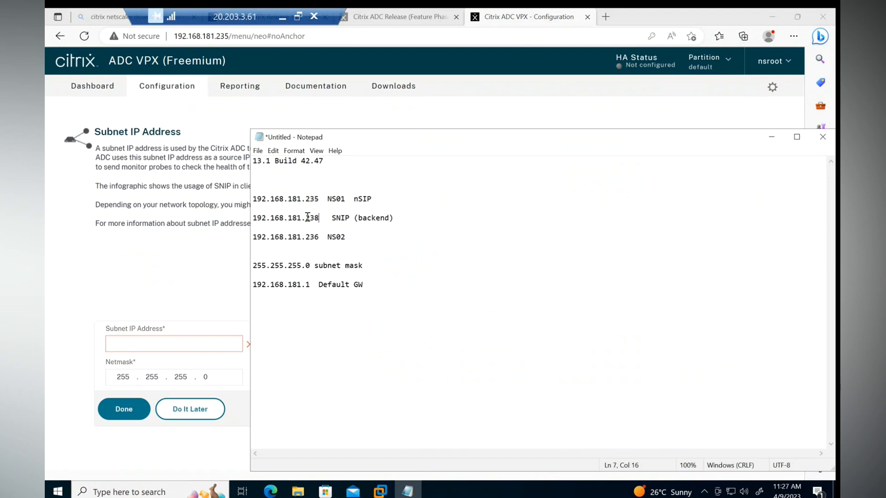
pyautogui.hotkey('shift', 'Home')
pyautogui.rightClick(267, 220)
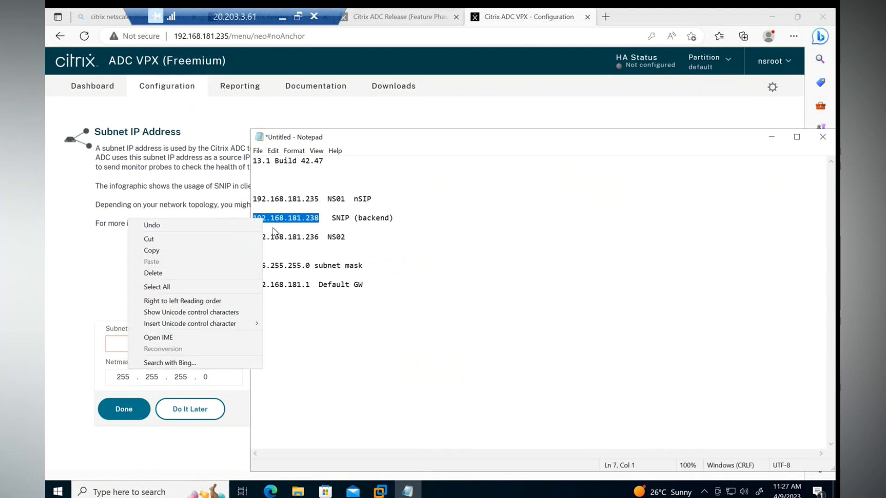
pyautogui.click(179, 250)
pyautogui.click(126, 342)
pyautogui.hotkey('ctrl', 'v')
pyautogui.click(431, 366)
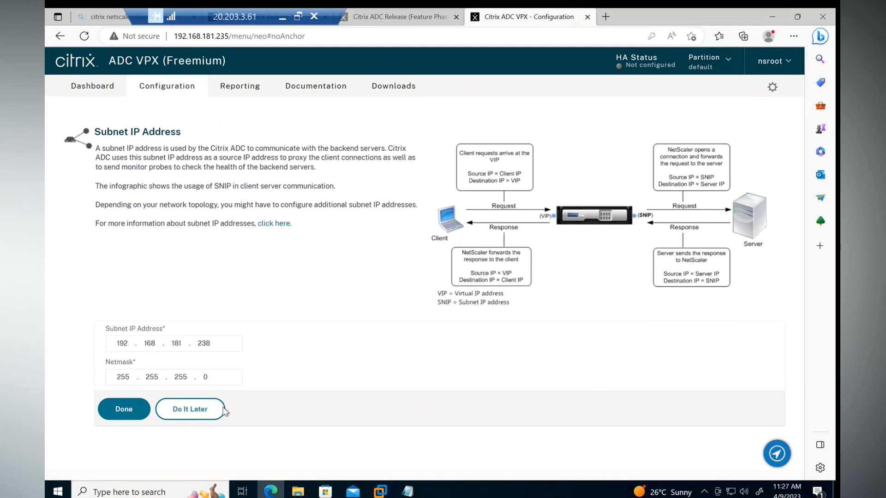
pyautogui.click(132, 412)
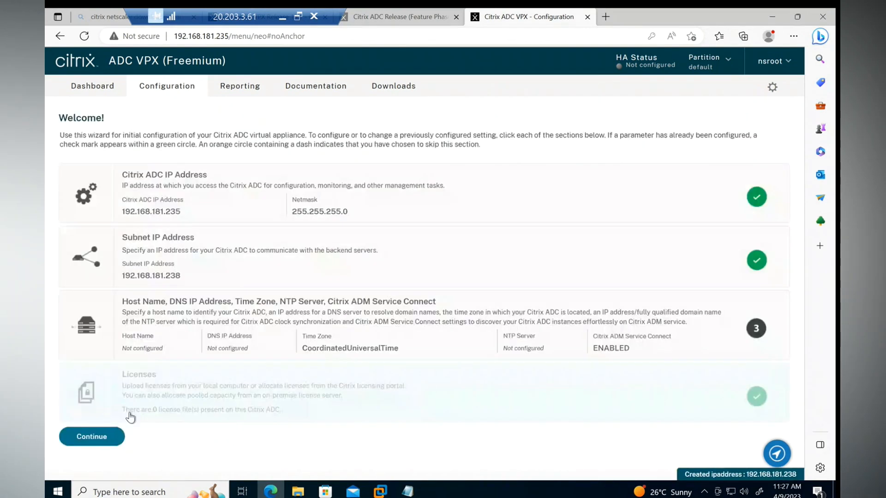
# Step: Enter host name NS-LAB-01 and DNS server 192.168.181.129
pyautogui.click(199, 310)
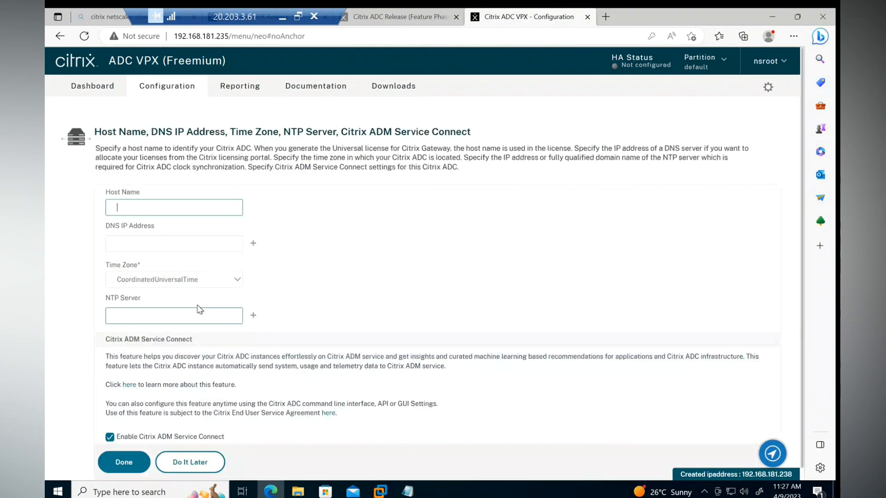
pyautogui.write('NS-LA')
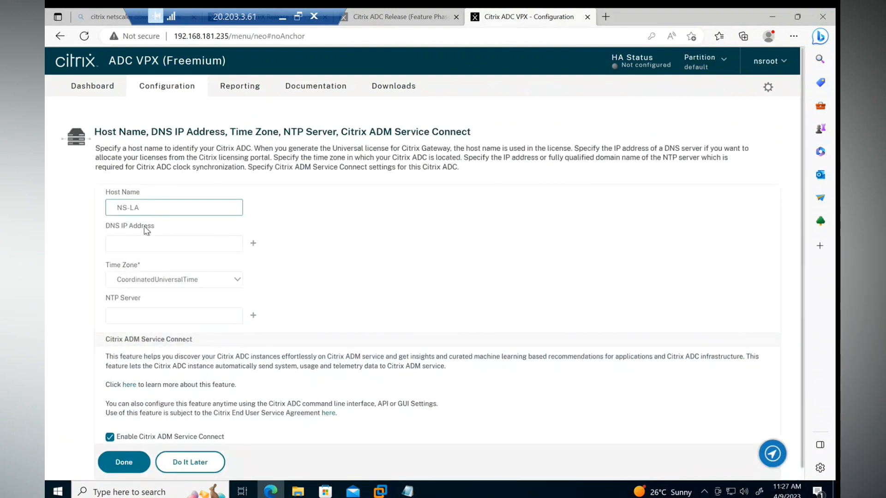
pyautogui.write('A')
pyautogui.press('BackSpace')
pyautogui.press('BackSpace')
pyautogui.write('AB-0')
pyautogui.click(125, 243)
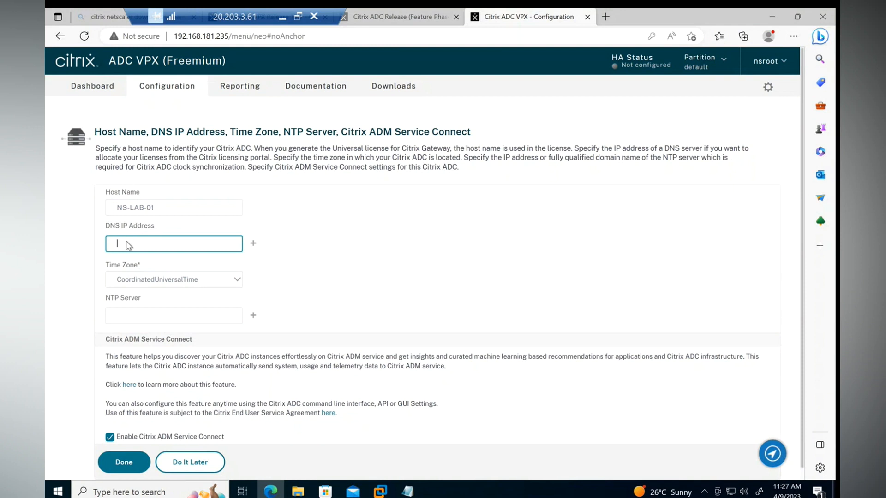
pyautogui.write('192.168.181.129')
pyautogui.moveTo(234, 23); pyautogui.dragTo(286, 26)
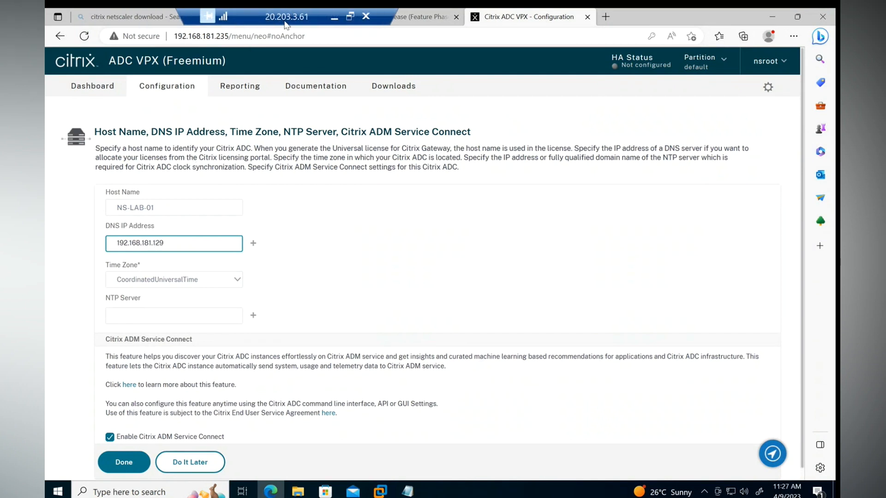
pyautogui.click(380, 491)
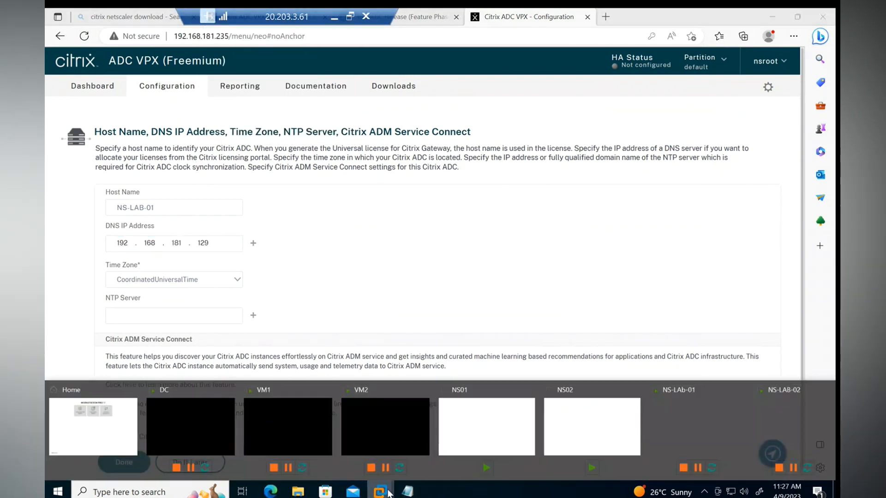
# Step: Send Ctrl+Alt+Del to the DC virtual machine to unlock it
pyautogui.click(186, 418)
pyautogui.moveTo(288, 14); pyautogui.dragTo(518, 17)
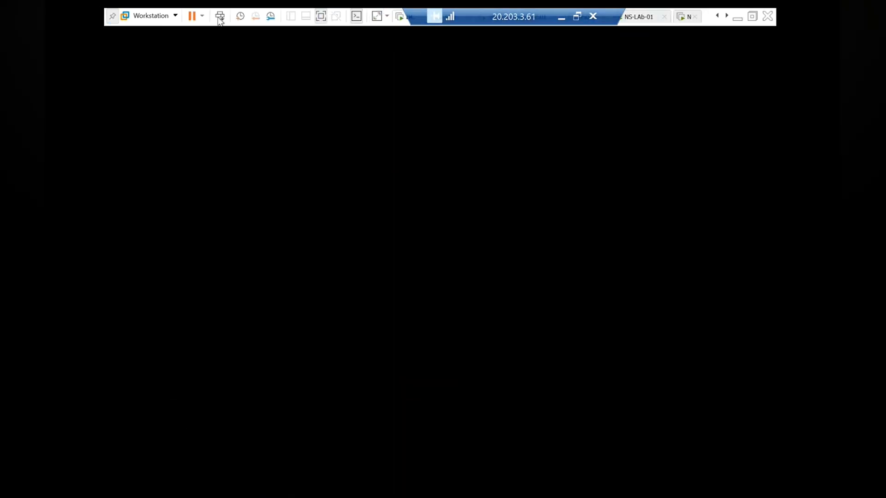
pyautogui.click(152, 17)
pyautogui.moveTo(162, 42)
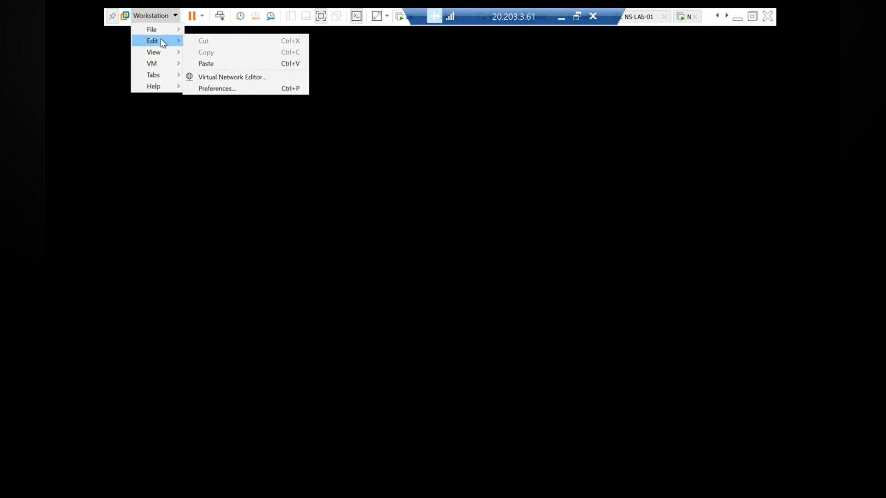
pyautogui.click(401, 131)
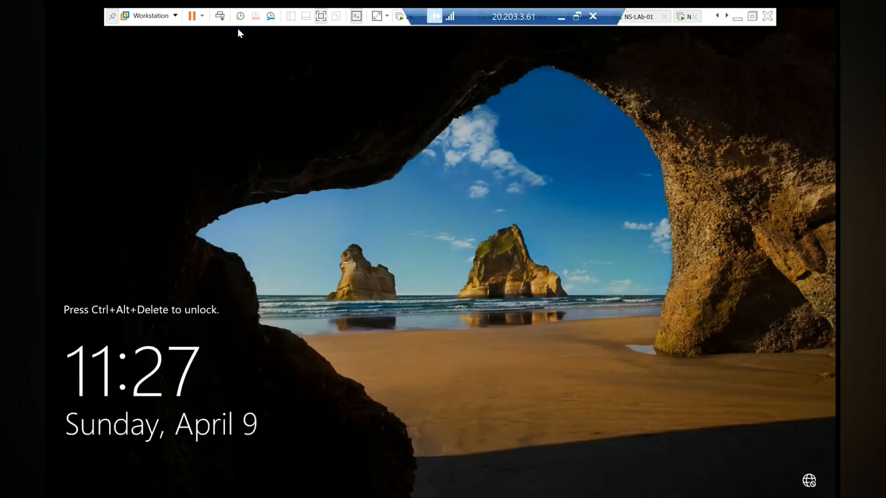
pyautogui.click(151, 16)
pyautogui.moveTo(163, 67)
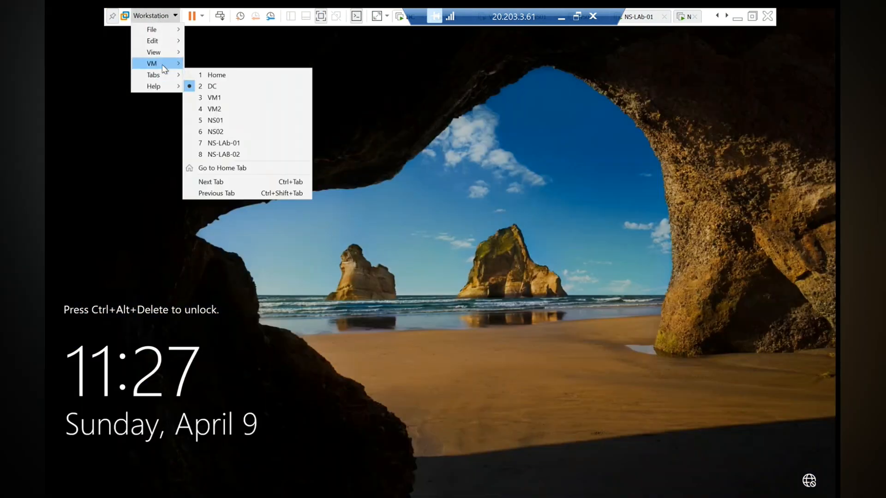
pyautogui.click(233, 100)
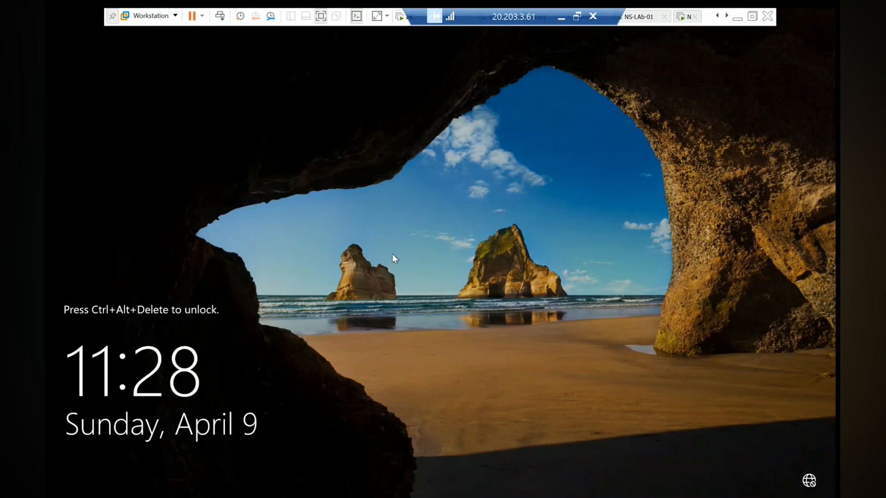
# Step: Sign in to DC with the administrator password, then return to the Citrix setup page
pyautogui.moveTo(511, 21); pyautogui.dragTo(292, 20)
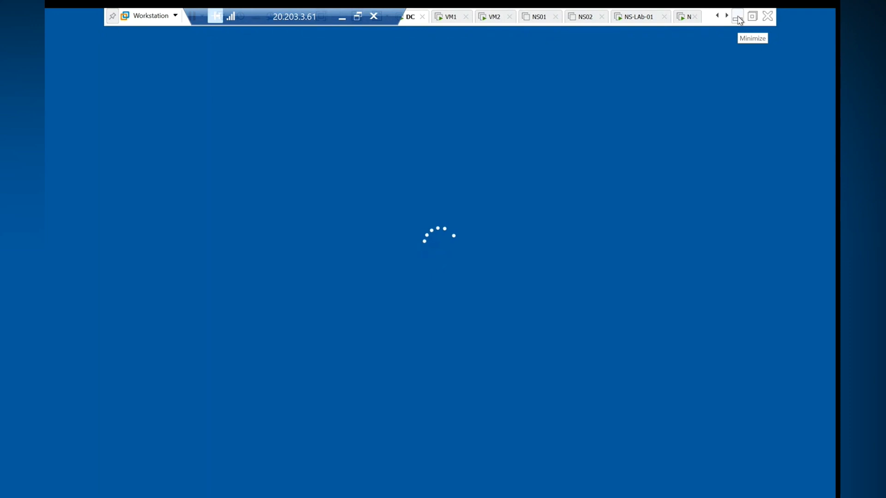
pyautogui.write('P@ssw0rd')
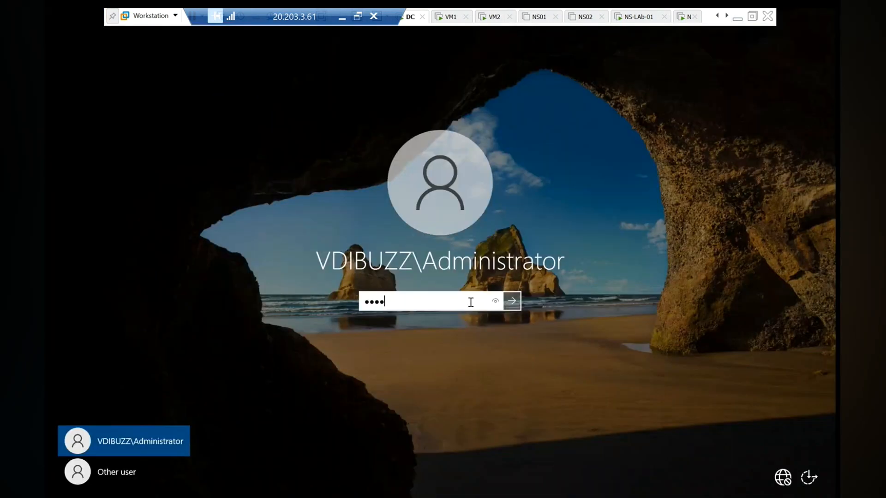
pyautogui.press('Return')
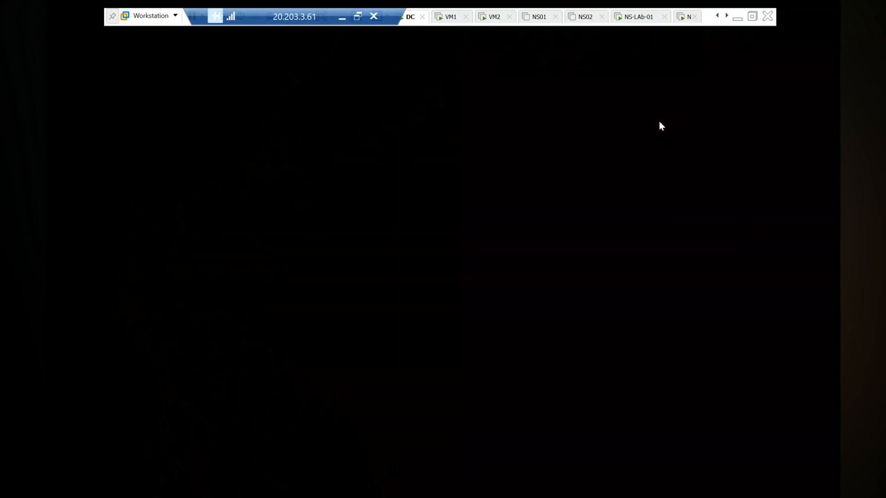
pyautogui.click(737, 19)
pyautogui.click(159, 281)
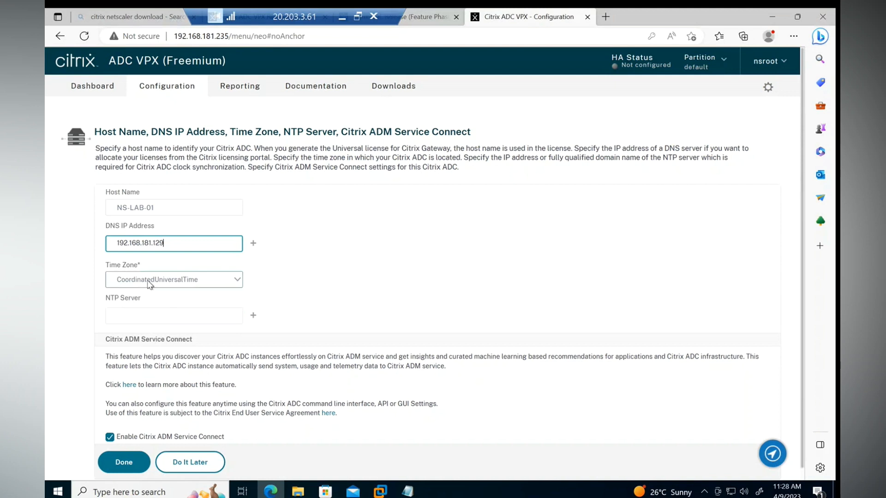
# Step: Choose time zone GMT+04:00-+04-Asia/Dubai and leave the NTP server empty
pyautogui.scroll(-20, 184, 388)
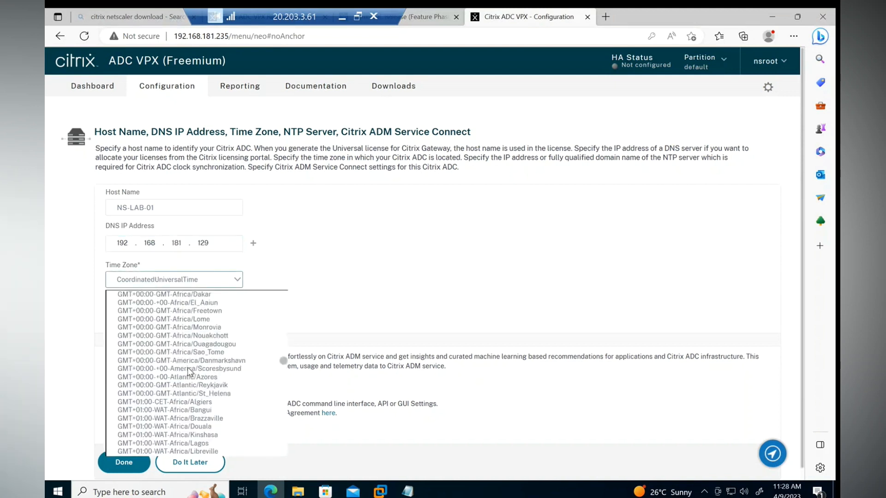
pyautogui.click(183, 386)
pyautogui.click(127, 319)
pyautogui.click(472, 285)
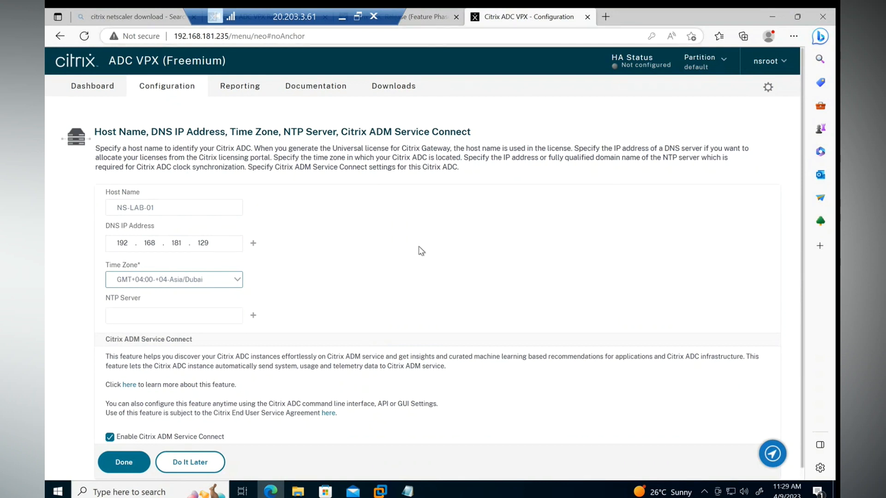
pyautogui.click(380, 492)
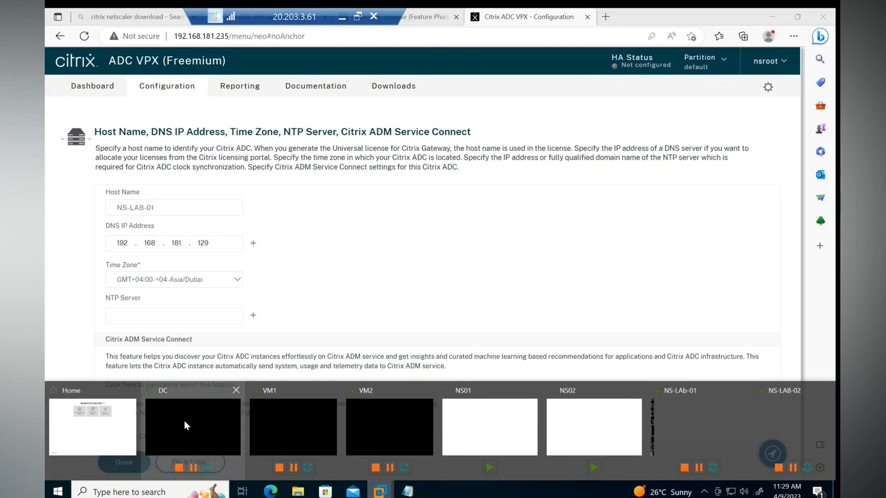
# Step: Switch to the DC desktop and close the Server Manager that opened unexpectedly
pyautogui.click(184, 420)
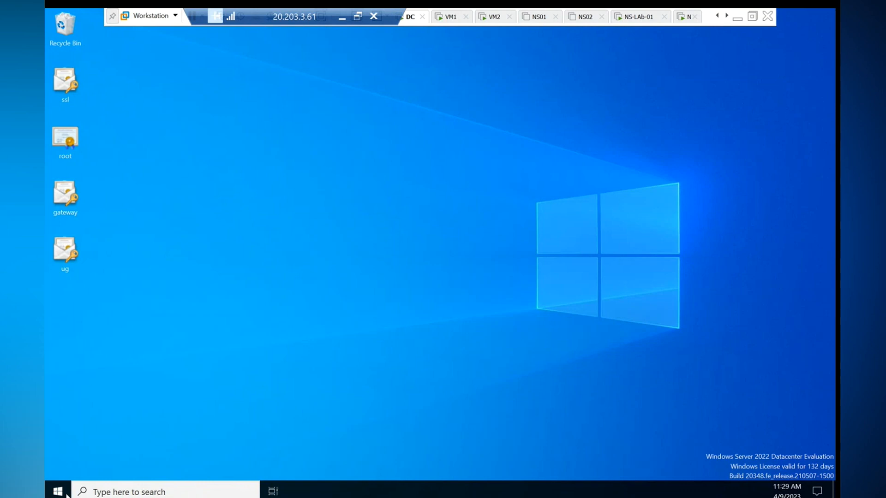
pyautogui.rightClick(59, 494)
pyautogui.click(93, 430)
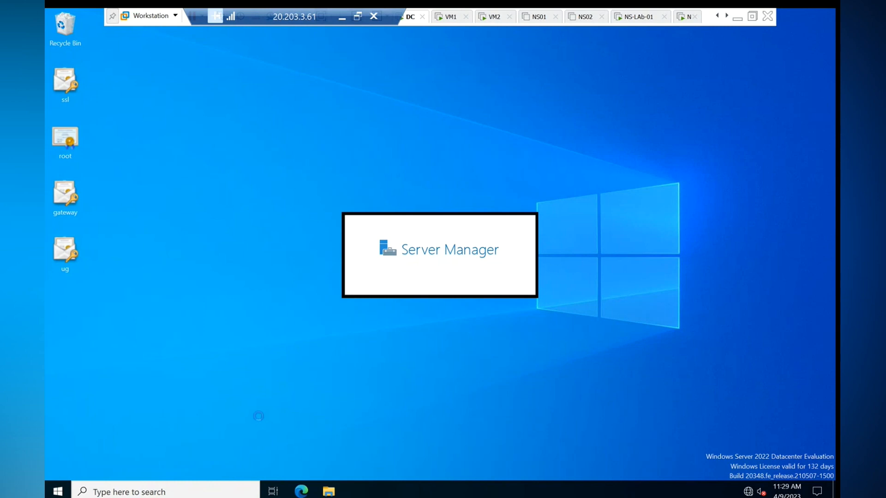
pyautogui.press('Escape')
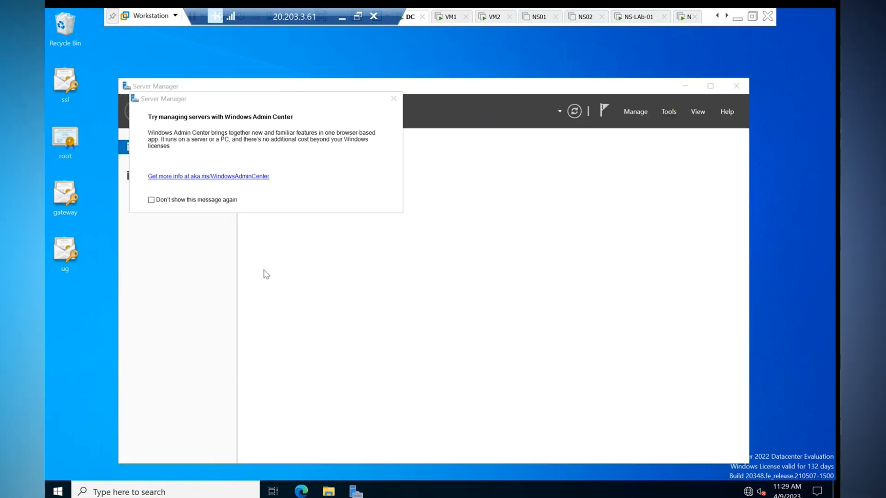
pyautogui.click(736, 86)
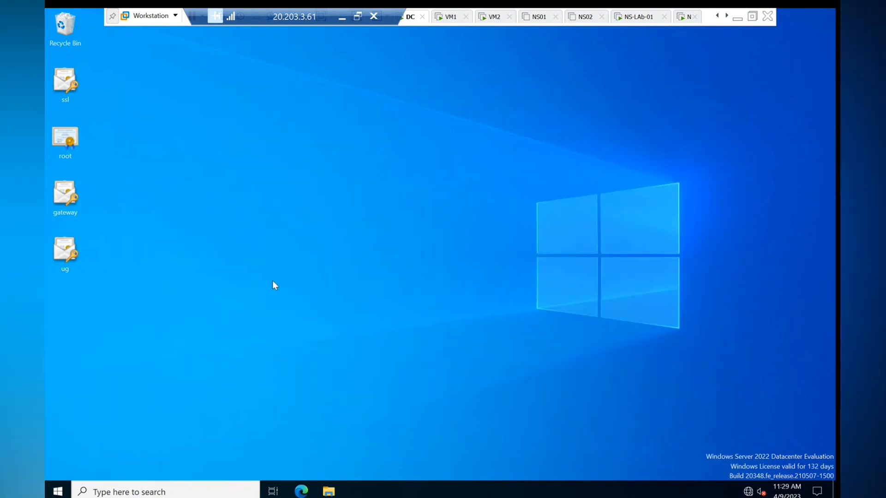
# Step: Run ipconfig in a DC command prompt and mark its IPv4 address 192.168.181.128
pyautogui.rightClick(58, 491)
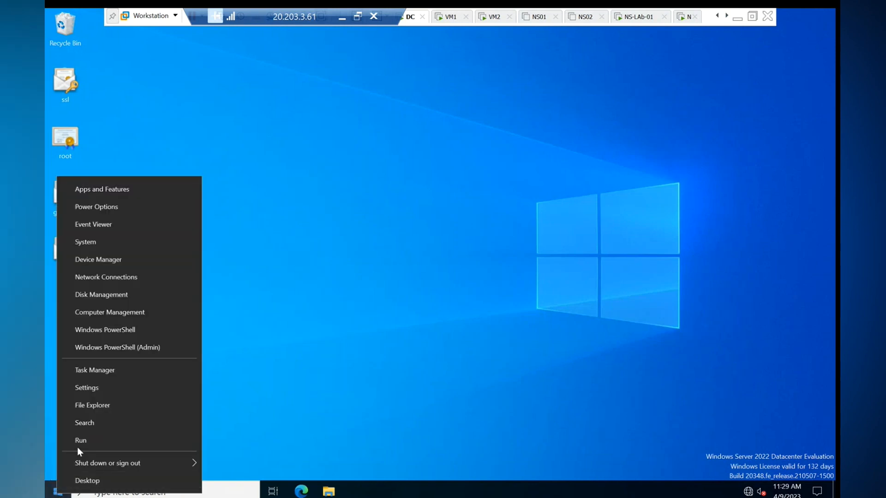
pyautogui.click(78, 441)
pyautogui.press('Return')
pyautogui.press('Return')
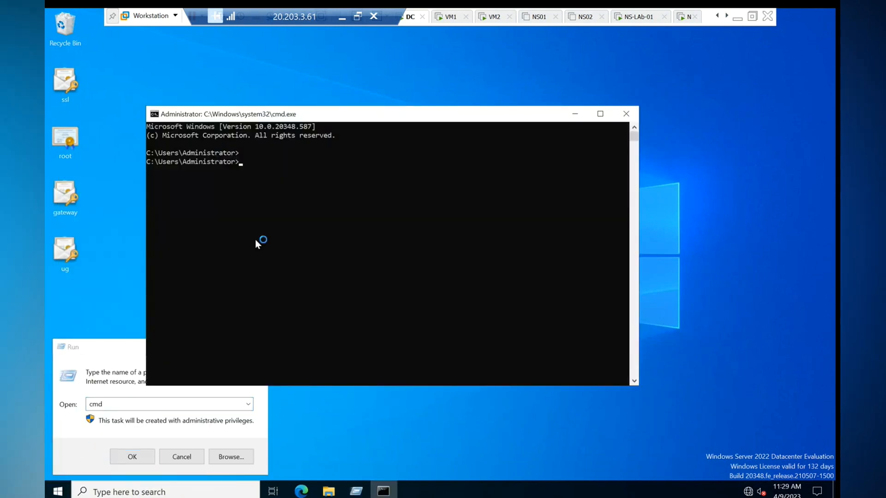
pyautogui.click(256, 239)
pyautogui.write('ipconfig')
pyautogui.press('Return')
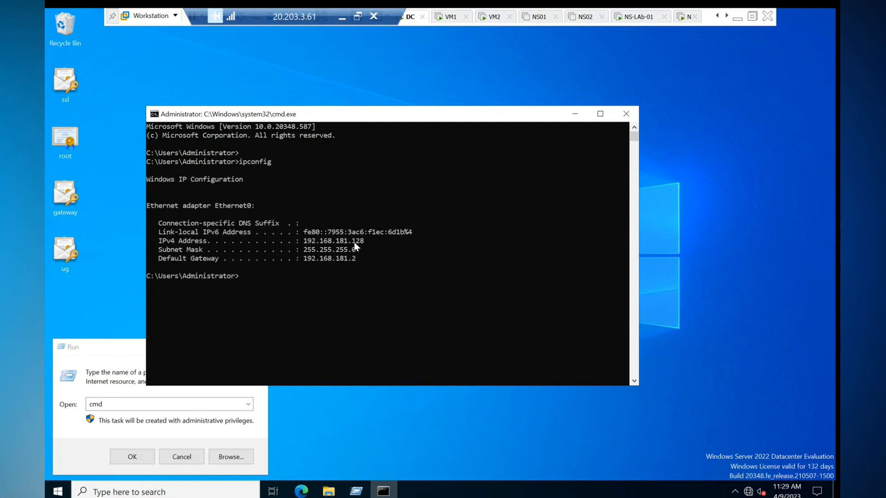
pyautogui.moveTo(362, 240); pyautogui.dragTo(325, 244)
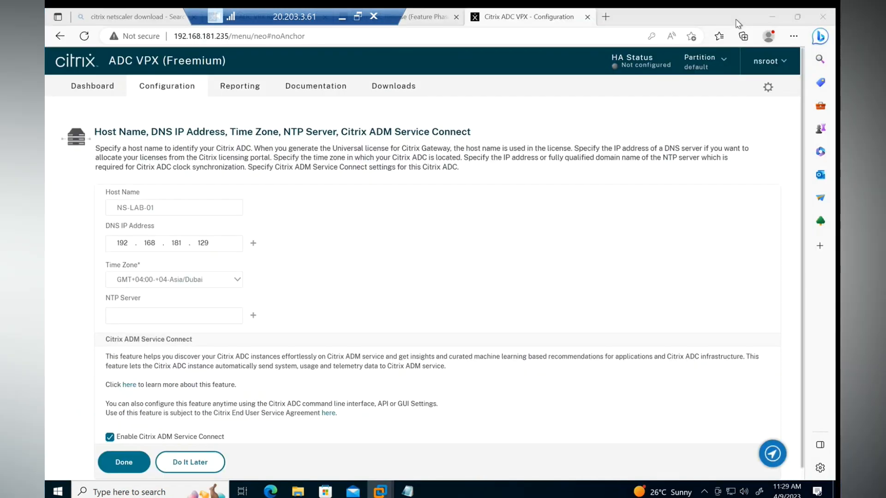
# Step: Correct the DNS to 192.168.181.128, disable ADM Service Connect, save with Done, and decline rebooting
pyautogui.click(215, 249)
pyautogui.press('BackSpace')
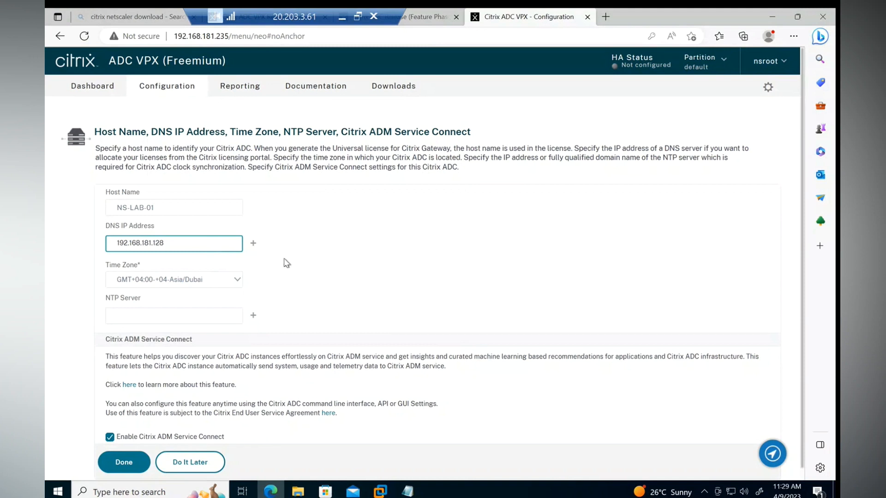
pyautogui.scroll(-1, 139, 415)
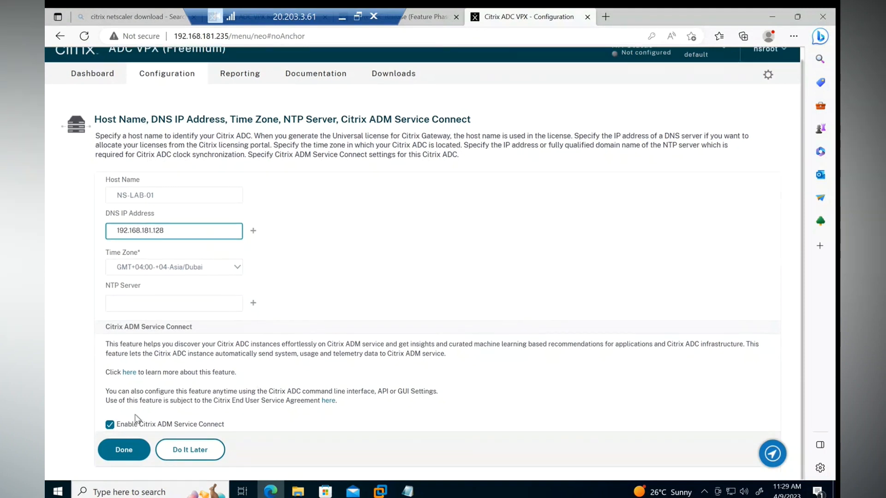
pyautogui.click(110, 425)
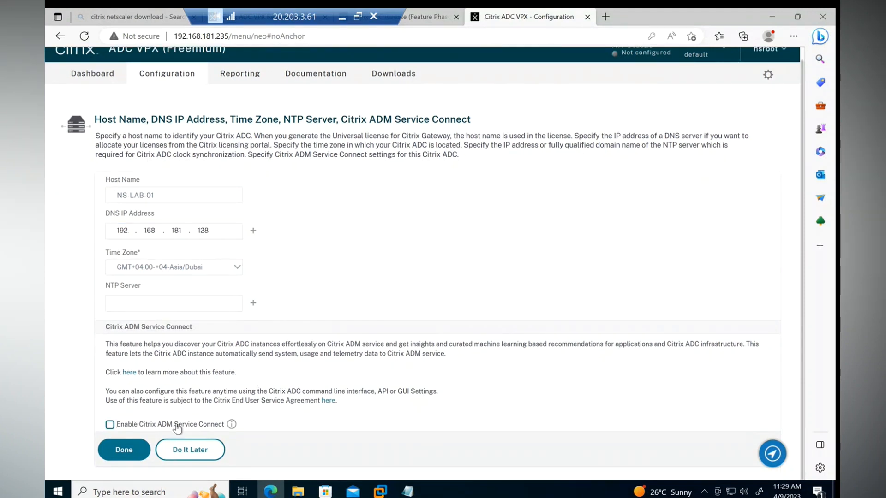
pyautogui.click(122, 452)
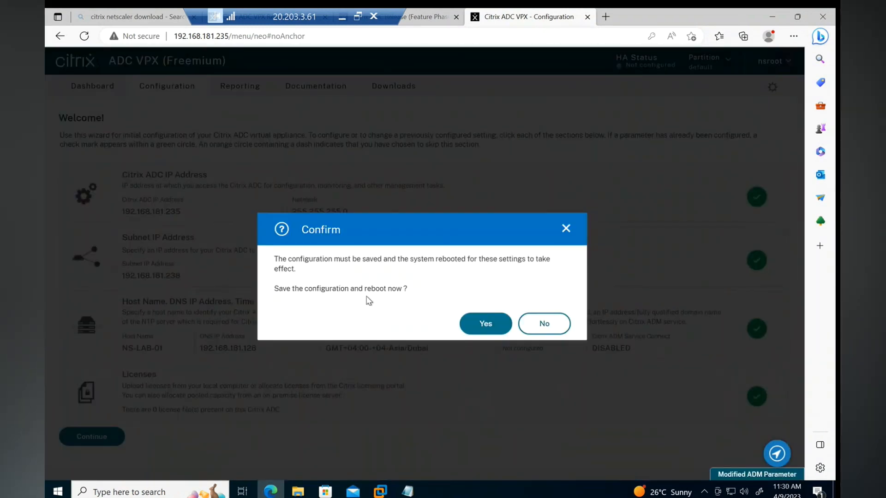
pyautogui.click(544, 324)
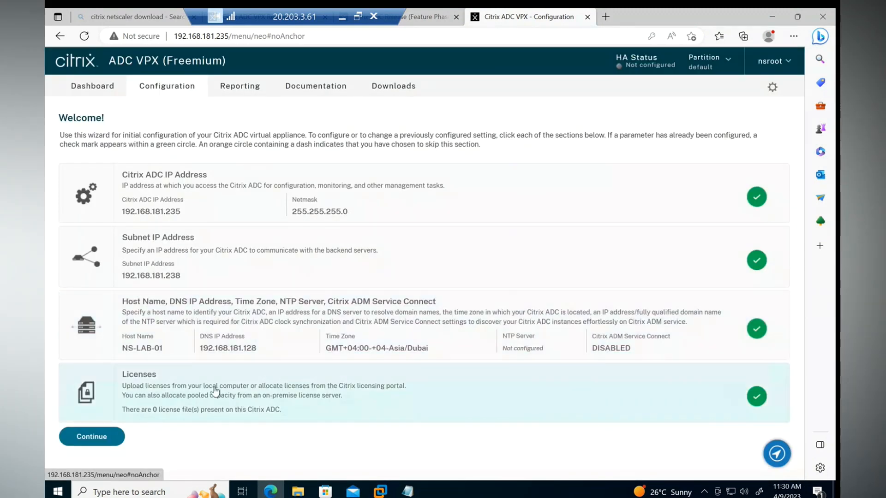
pyautogui.click(298, 390)
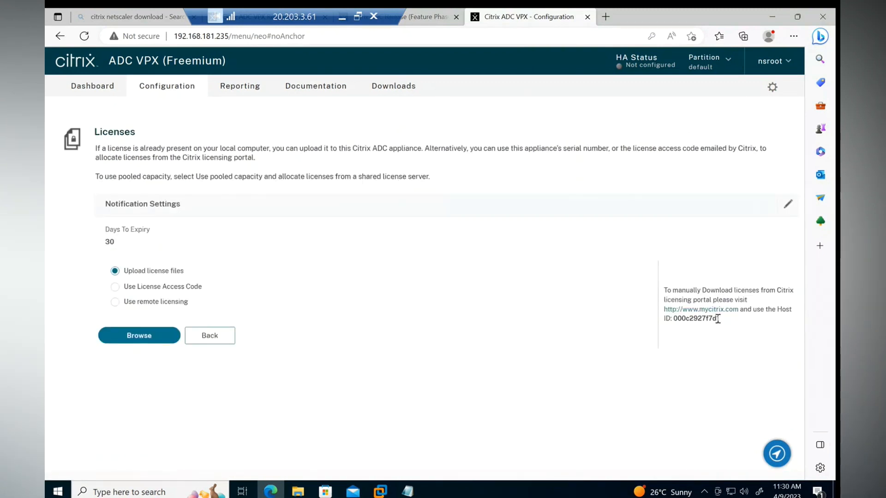
pyautogui.moveTo(719, 320); pyautogui.dragTo(674, 323)
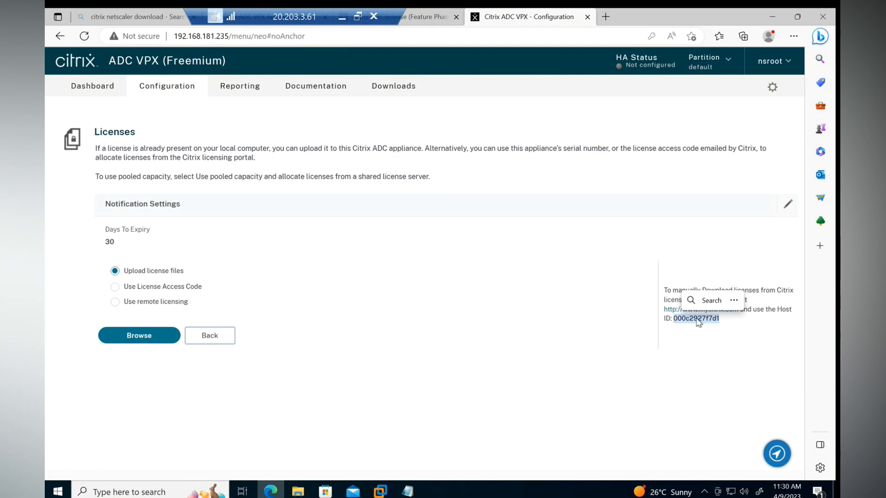
pyautogui.moveTo(727, 327); pyautogui.dragTo(676, 321)
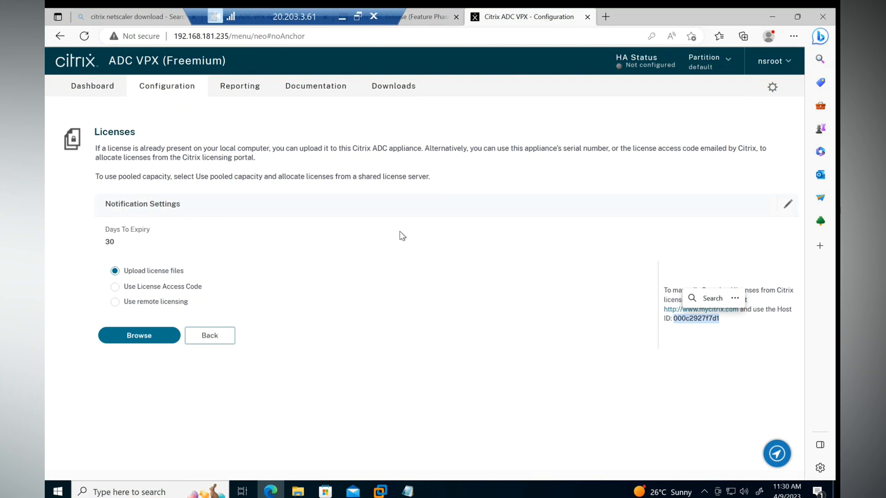
pyautogui.click(137, 342)
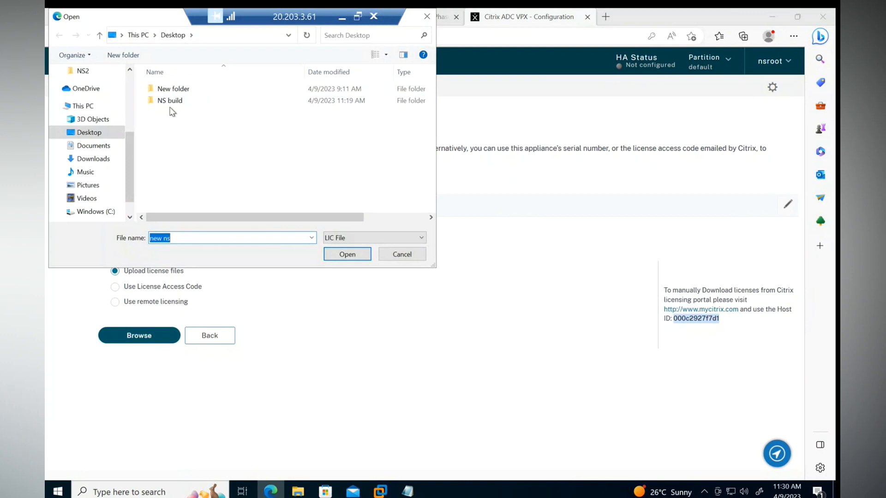
pyautogui.click(92, 133)
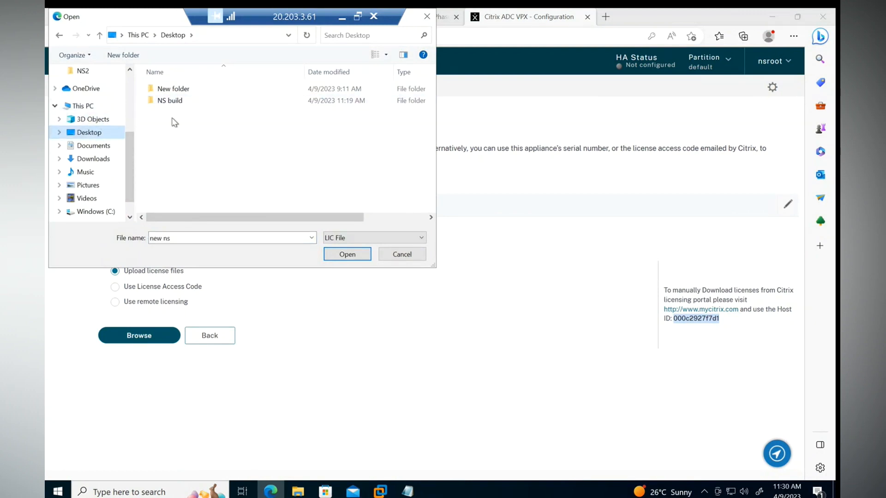
pyautogui.doubleClick(173, 88)
pyautogui.click(226, 136)
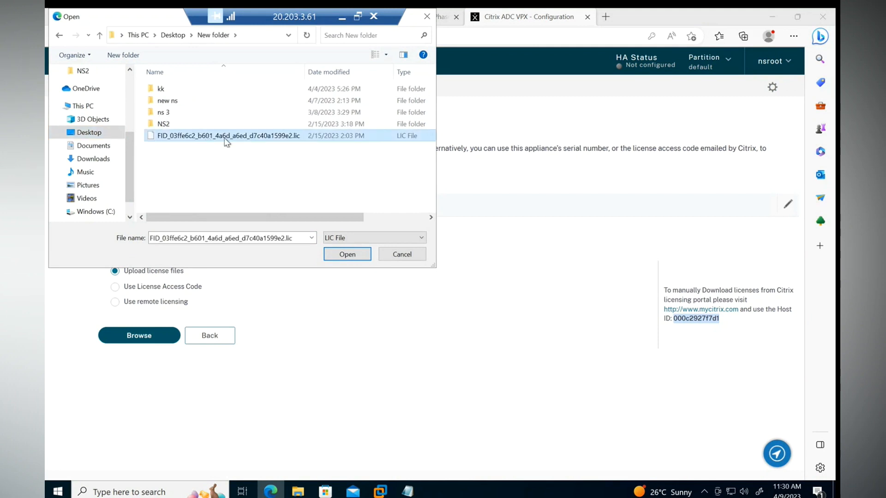
pyautogui.click(349, 254)
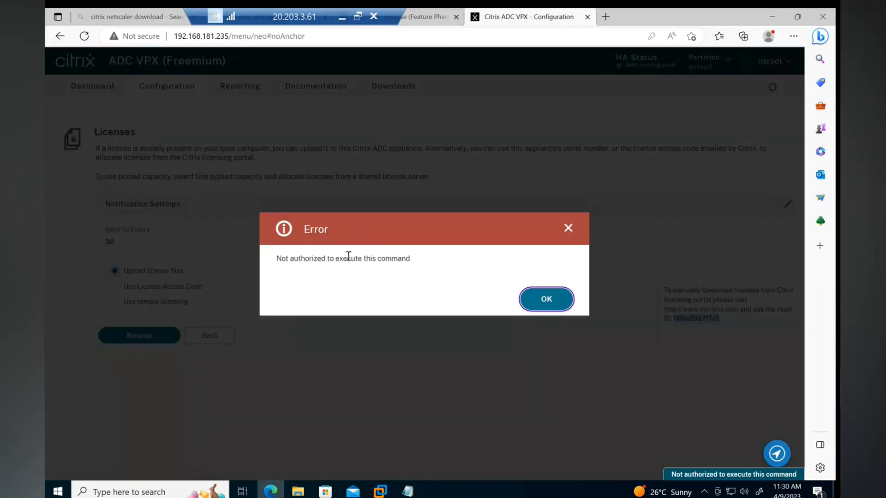
pyautogui.click(567, 306)
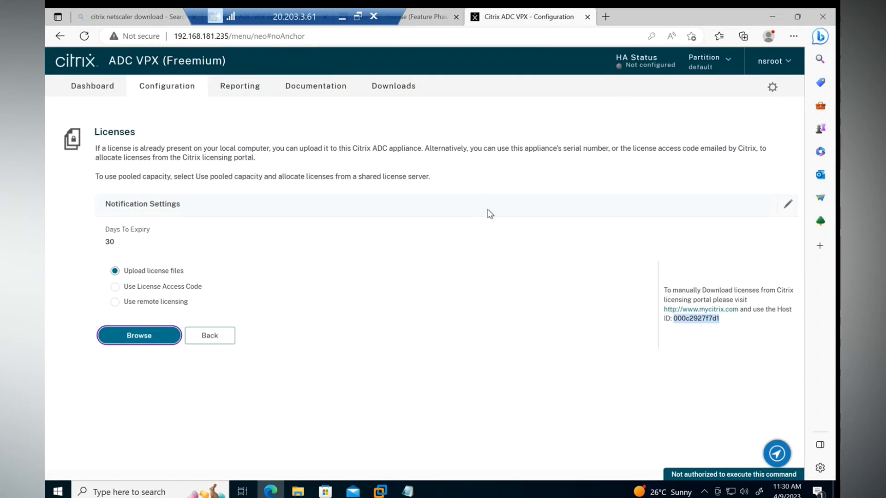
# Step: Leave the license upload page and save the running configuration
pyautogui.click(216, 342)
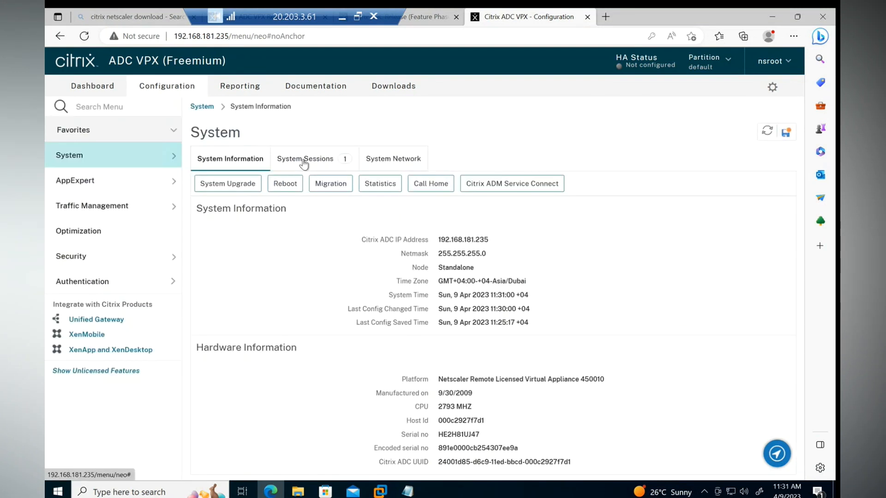
pyautogui.click(786, 134)
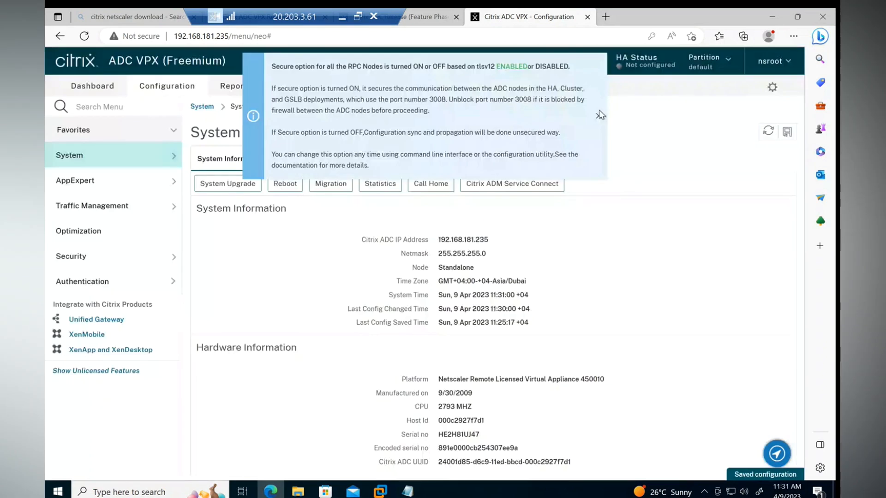
pyautogui.click(599, 116)
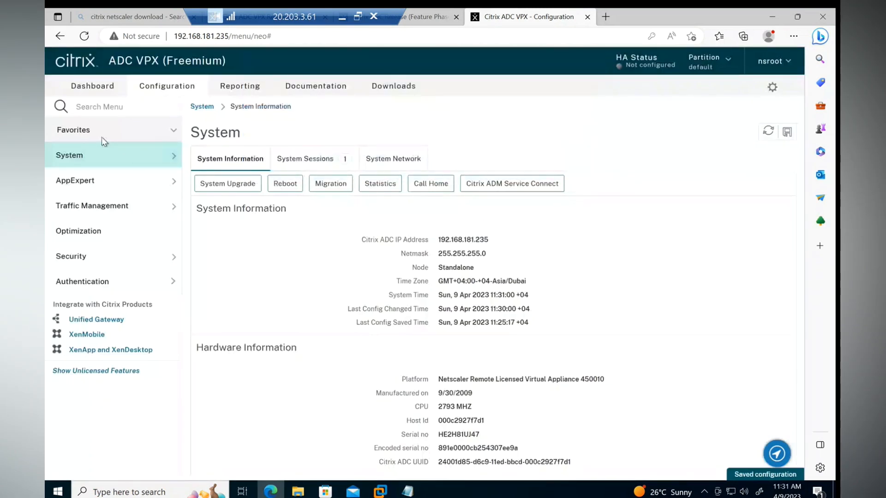
# Step: Open the ADC License details under System and glance at the Citrix ADC product page
pyautogui.click(113, 154)
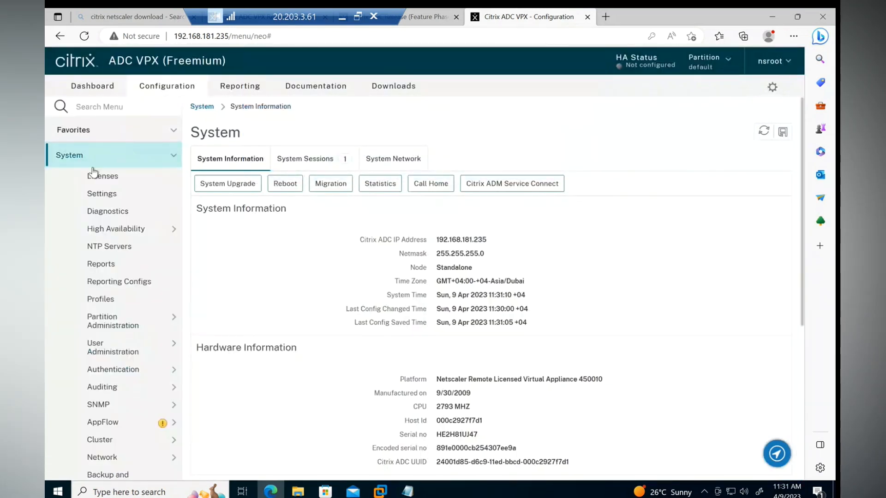
pyautogui.click(99, 175)
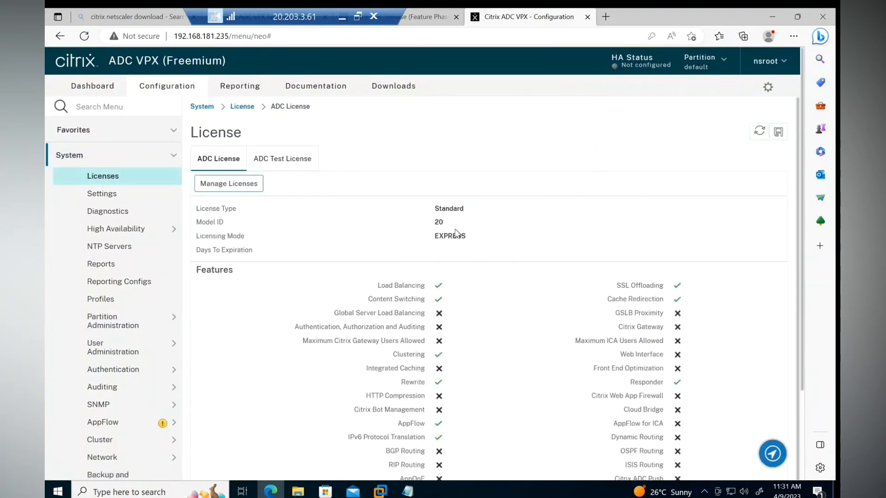
pyautogui.click(221, 65)
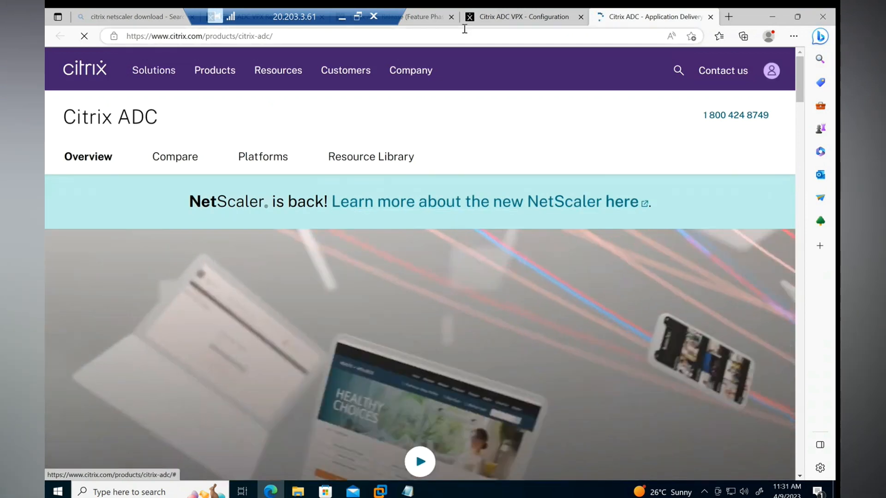
pyautogui.click(509, 20)
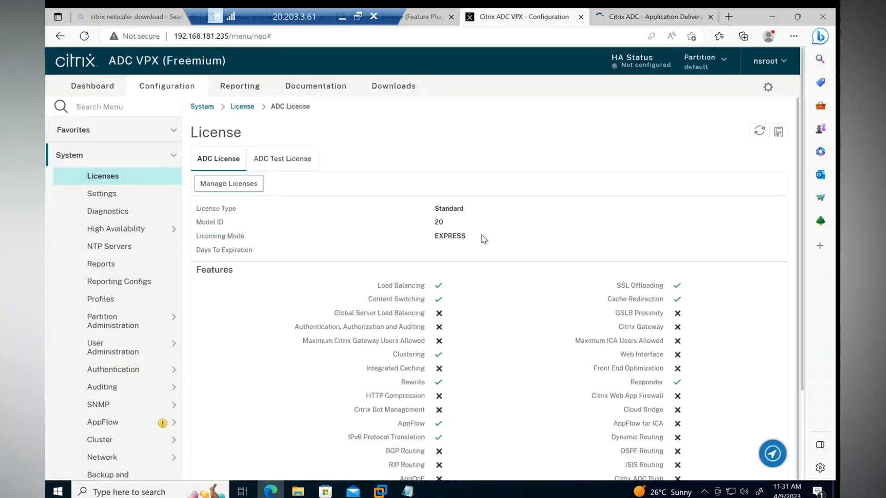
# Step: Scroll through the licensed features list and open the system Settings page
pyautogui.scroll(-1, 483, 239)
pyautogui.moveTo(617, 222); pyautogui.dragTo(659, 227)
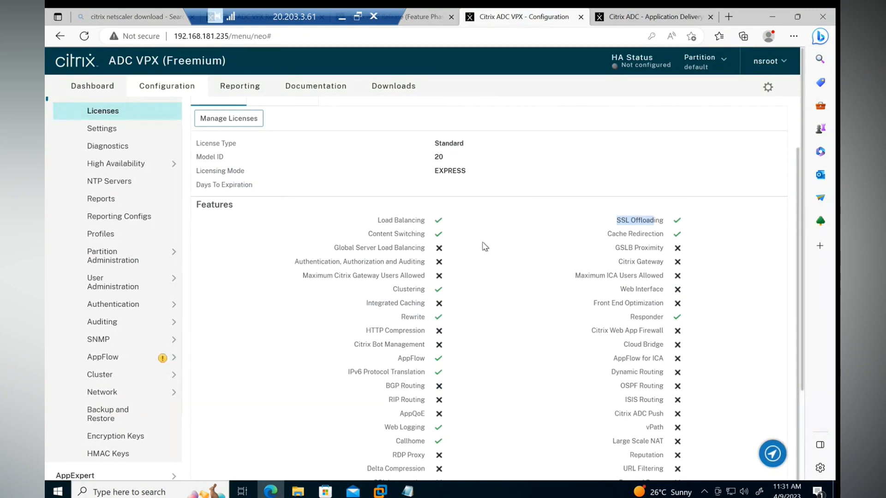
pyautogui.scroll(-2, 484, 246)
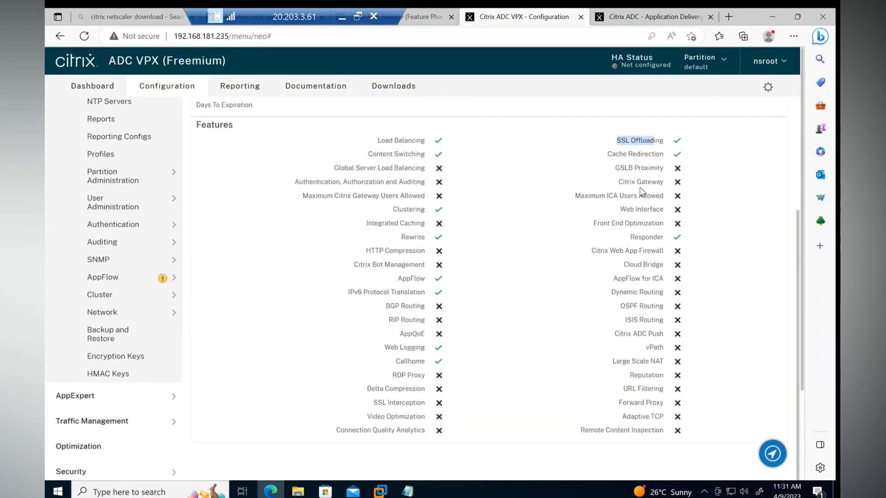
pyautogui.moveTo(618, 182)
pyautogui.mouseDown()
pyautogui.moveTo(630, 183)
pyautogui.moveTo(614, 169)
pyautogui.mouseUp()
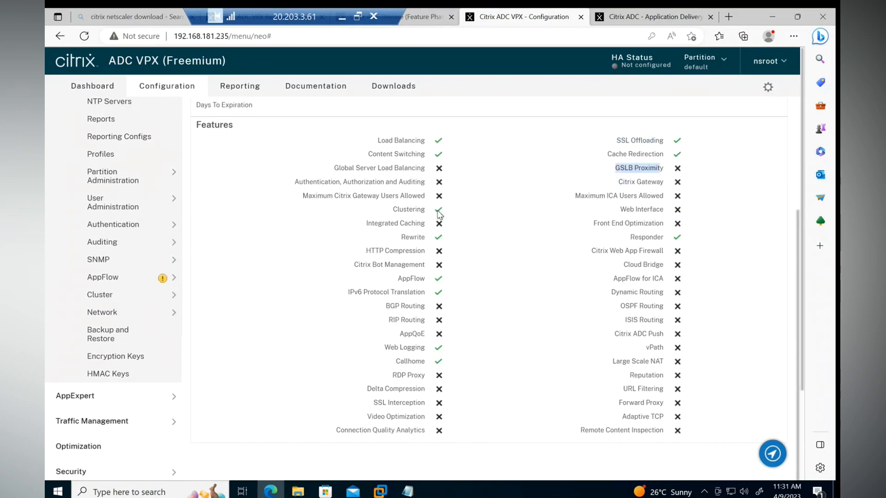
pyautogui.scroll(2, 438, 209)
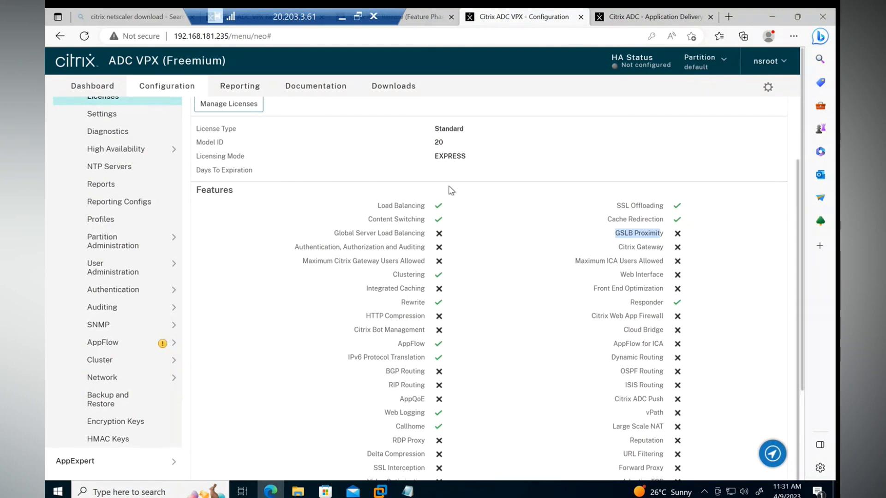
pyautogui.scroll(2, 451, 190)
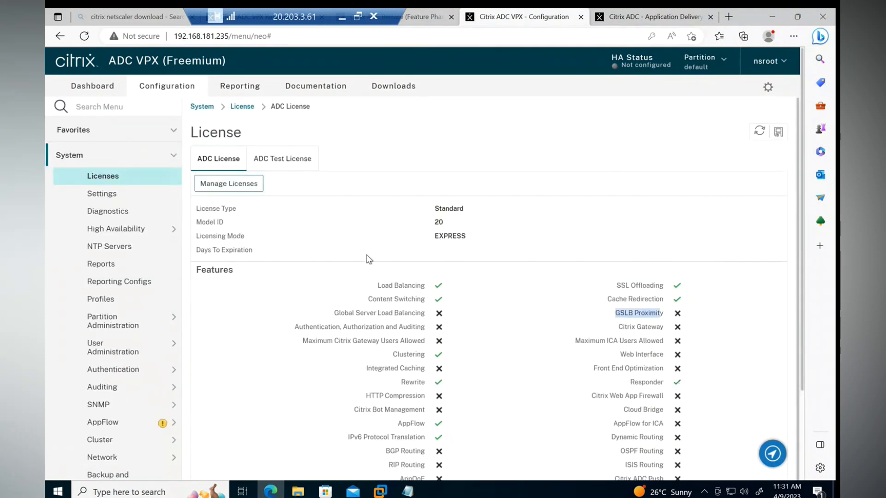
pyautogui.scroll(-3, 439, 269)
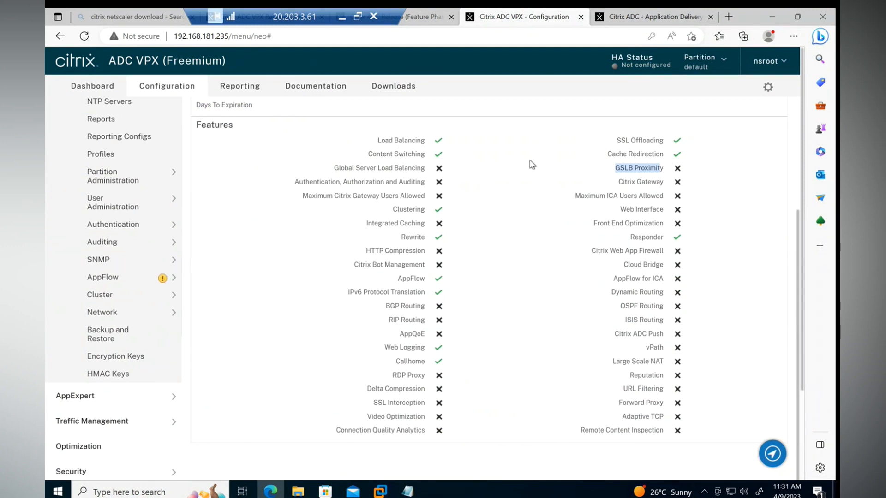
pyautogui.scroll(3, 406, 246)
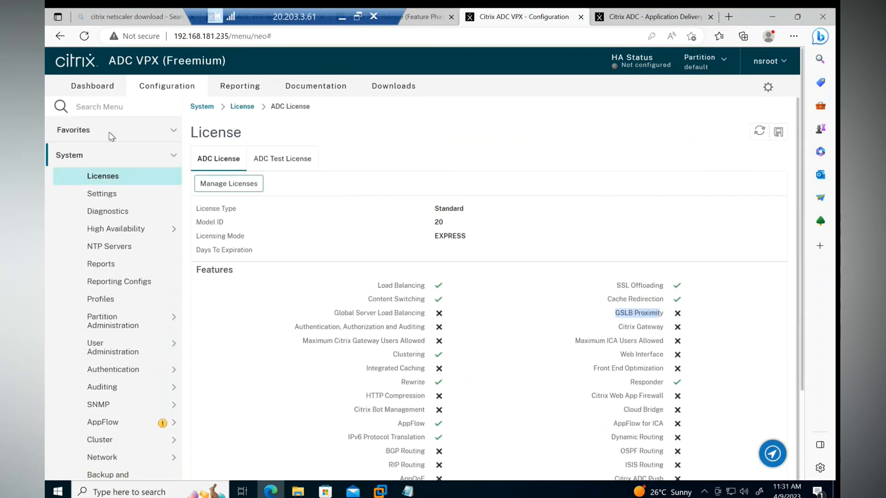
pyautogui.click(111, 194)
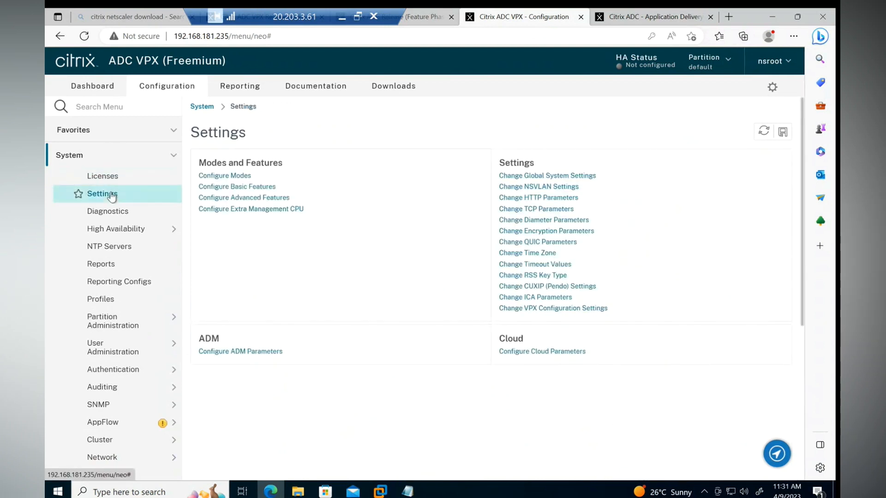
# Step: Reboot the appliance from System Information with Save configuration kept checked
pyautogui.click(93, 156)
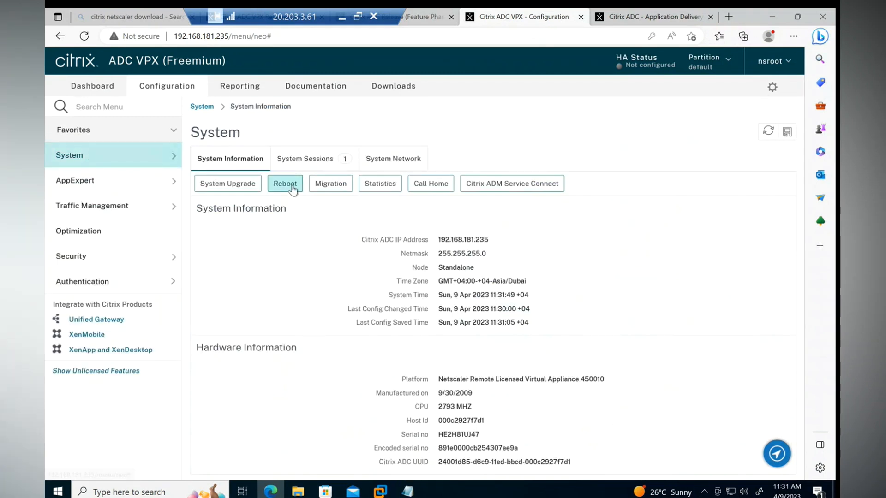
pyautogui.click(285, 184)
pyautogui.click(80, 188)
pyautogui.click(547, 301)
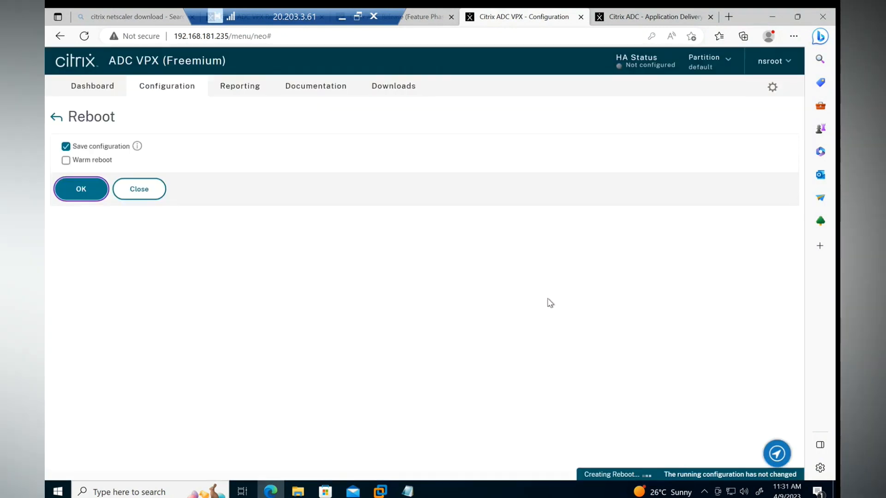
# Step: Close the Citrix ADC product page and bring up the NS-LAB-02 virtual machine console
pyautogui.click(687, 17)
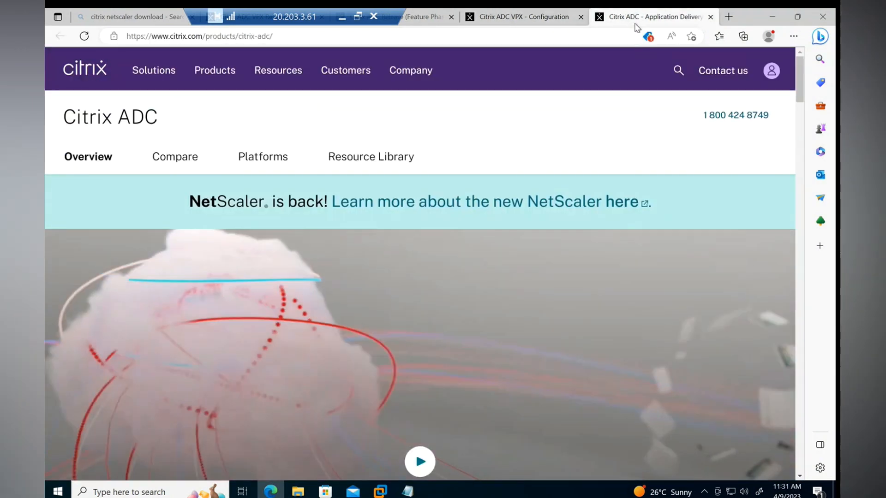
pyautogui.click(711, 17)
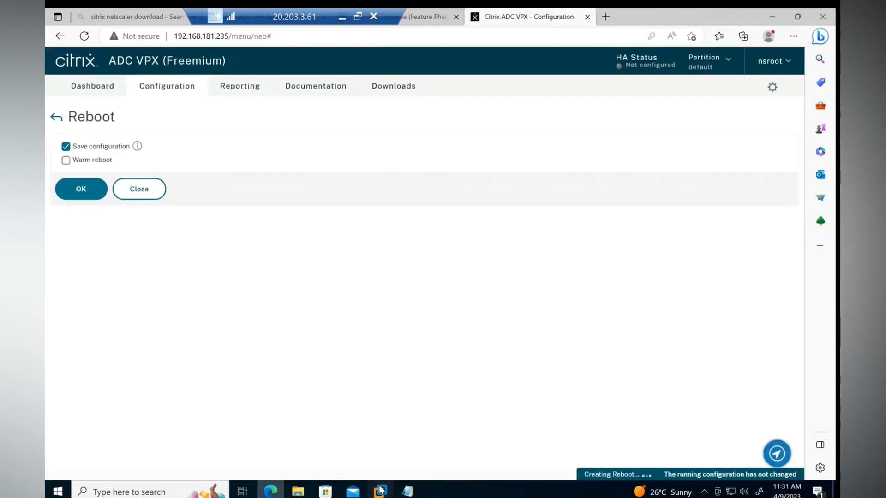
pyautogui.moveTo(380, 491)
pyautogui.click(792, 411)
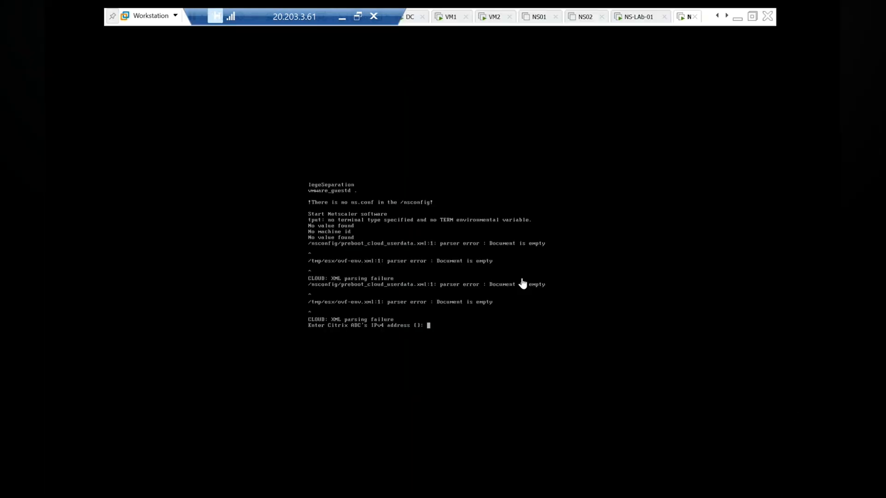
# Step: Look up the NS02 management address in the network notes
pyautogui.click(737, 17)
pyautogui.click(416, 492)
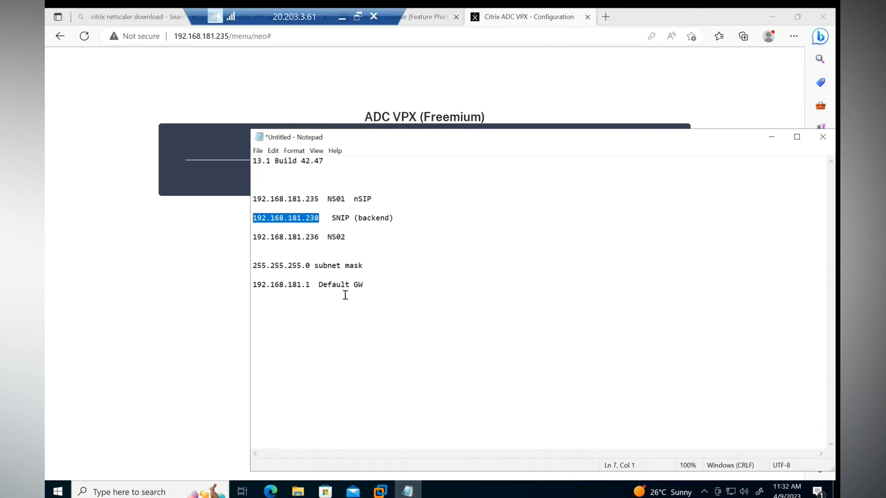
pyautogui.moveTo(357, 238); pyautogui.dragTo(253, 237)
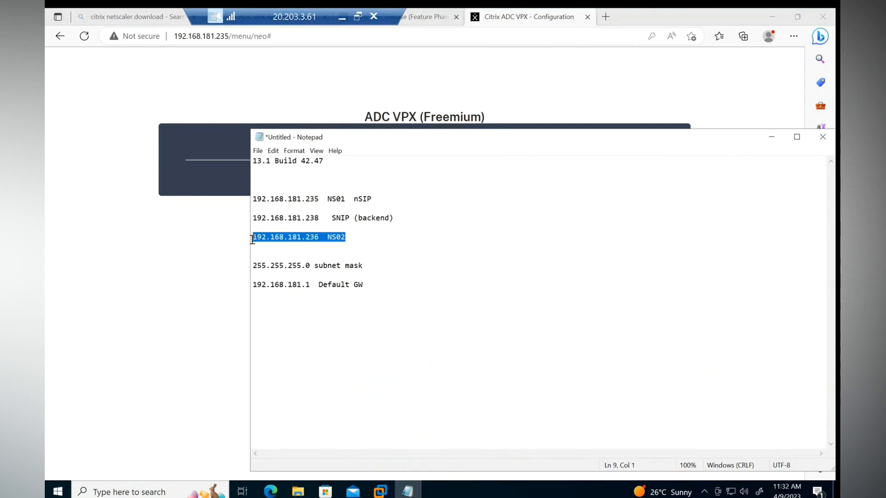
pyautogui.click(267, 237)
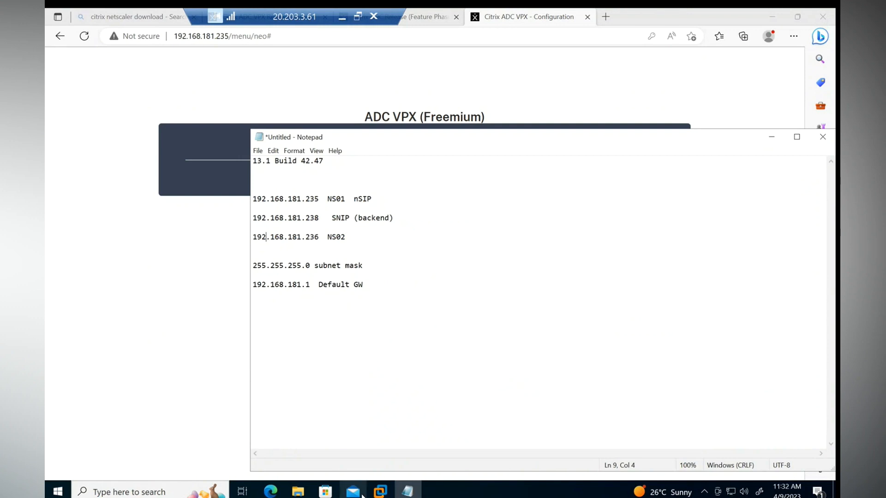
pyautogui.click(380, 492)
# Step: Enter IP 192.168.181.236, netmask 255.255.255.0 and gateway 192.168.181.2 at the NS-LAB-02 console
pyautogui.click(750, 417)
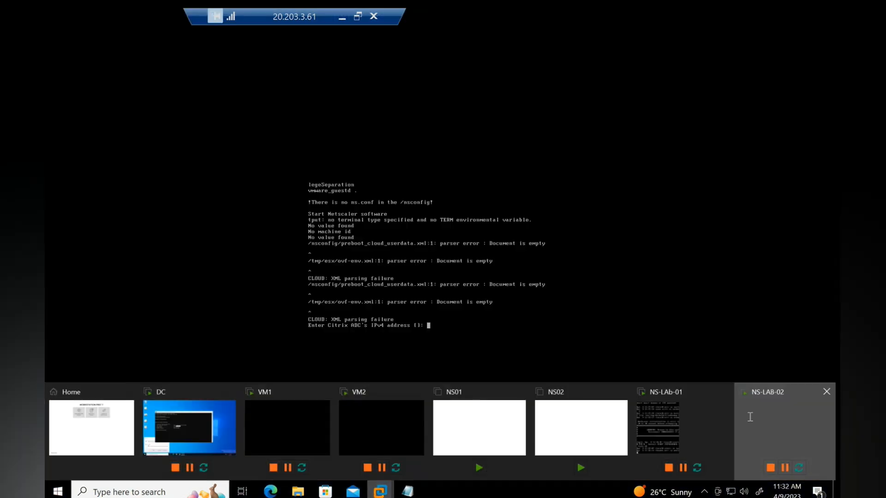
pyautogui.click(461, 328)
pyautogui.write('1')
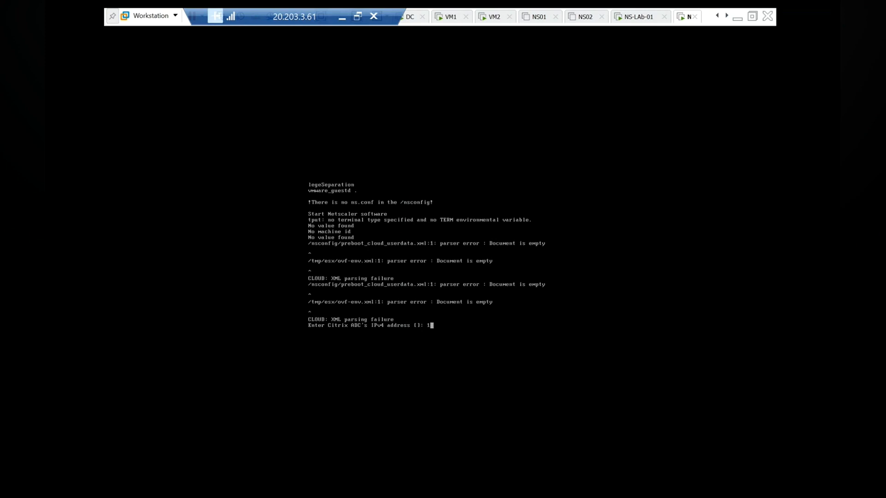
pyautogui.write('92.168.181.1')
pyautogui.write('36')
pyautogui.press('Return')
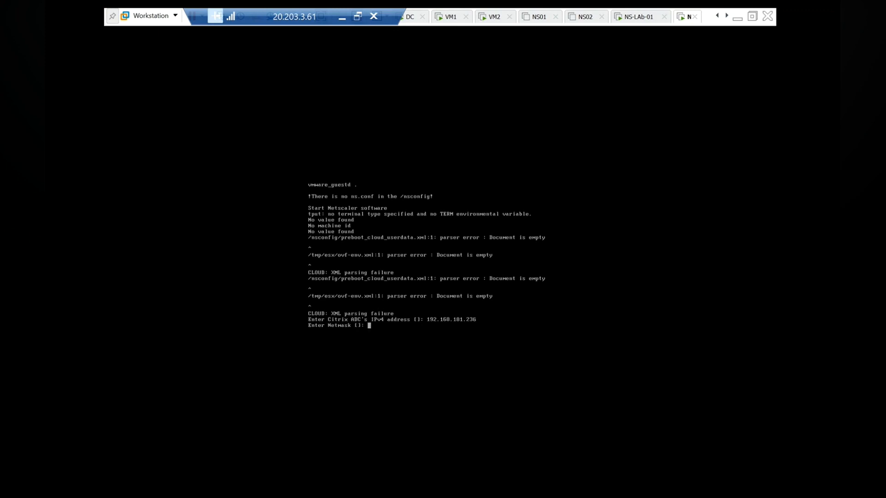
pyautogui.write('255.255.255.0')
pyautogui.press('Return')
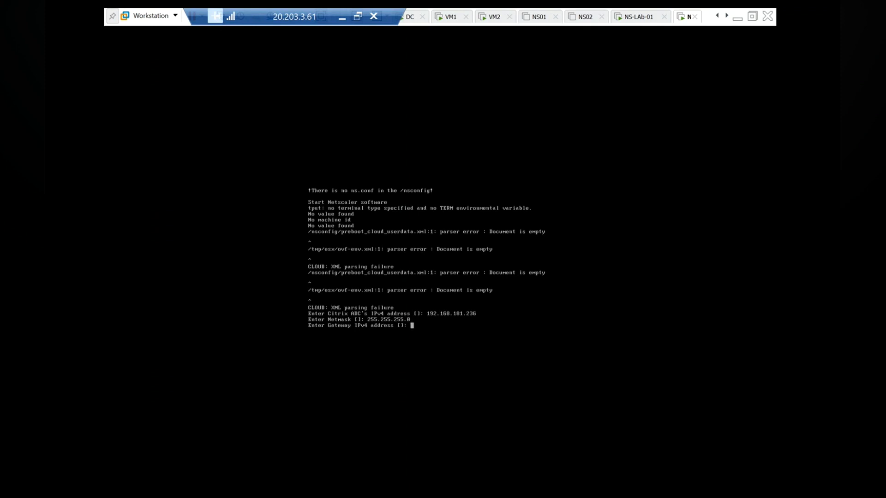
pyautogui.write('192.168.181.2')
pyautogui.press('Return')
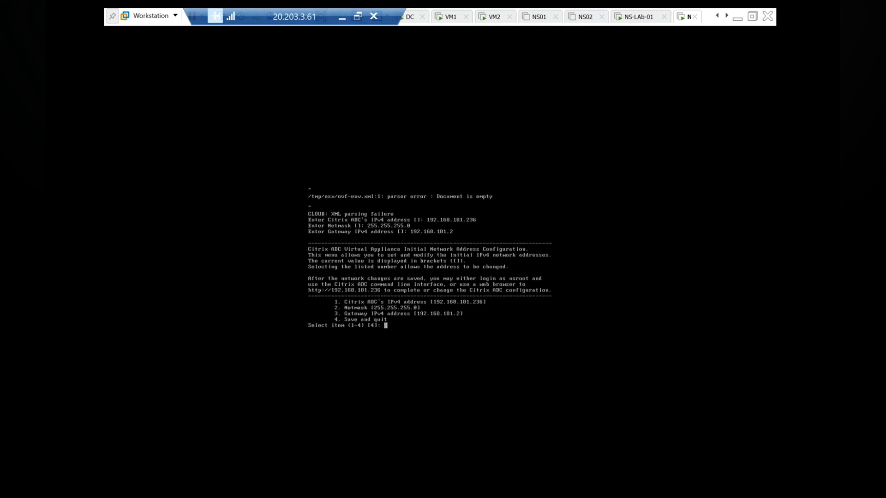
# Step: Choose option 4 to save and quit, then exit the console and minimize the notes
pyautogui.write('4')
pyautogui.press('Return')
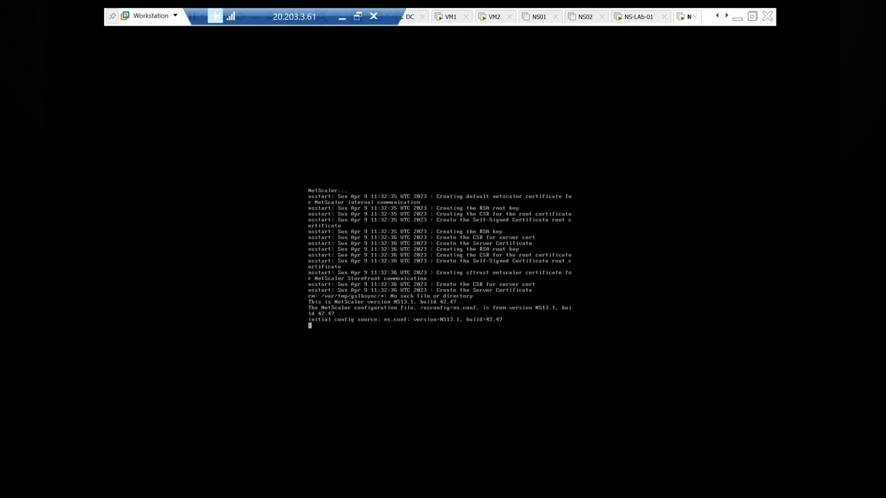
pyautogui.click(736, 18)
pyautogui.click(771, 137)
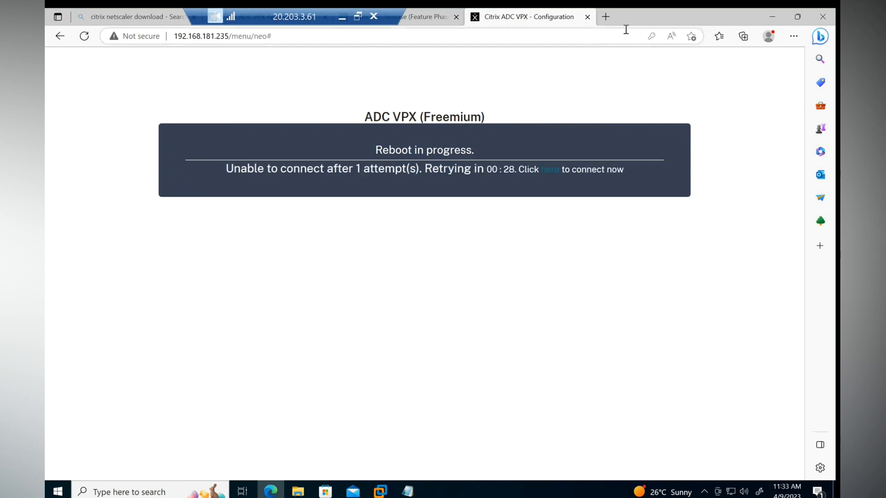
pyautogui.write('www.')
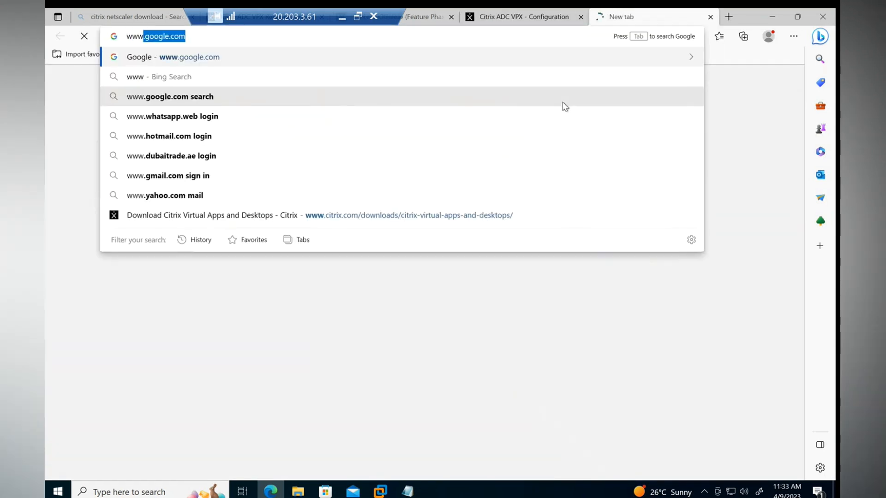
pyautogui.press('Return')
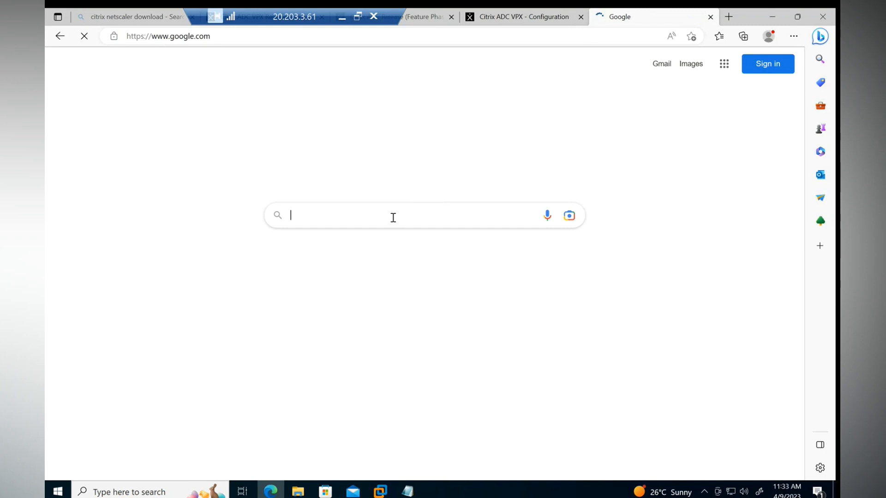
pyautogui.write('citrix')
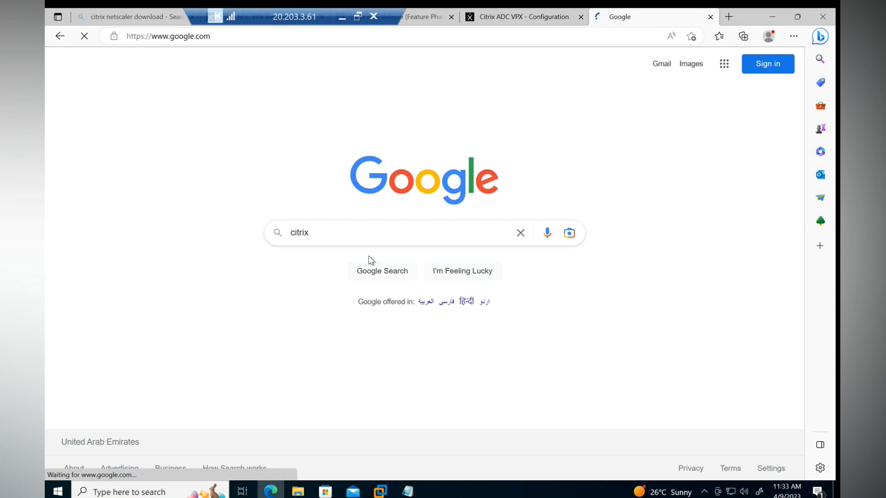
pyautogui.write(' mpx defaul')
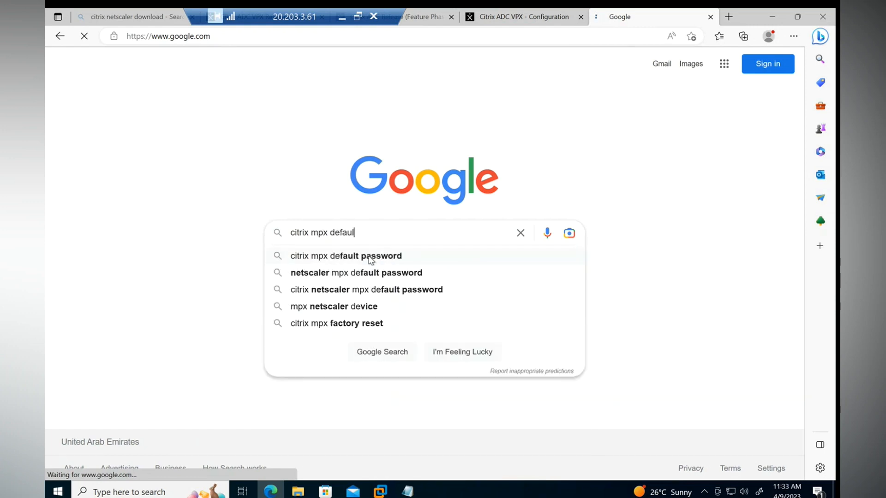
pyautogui.write('t ip addres')
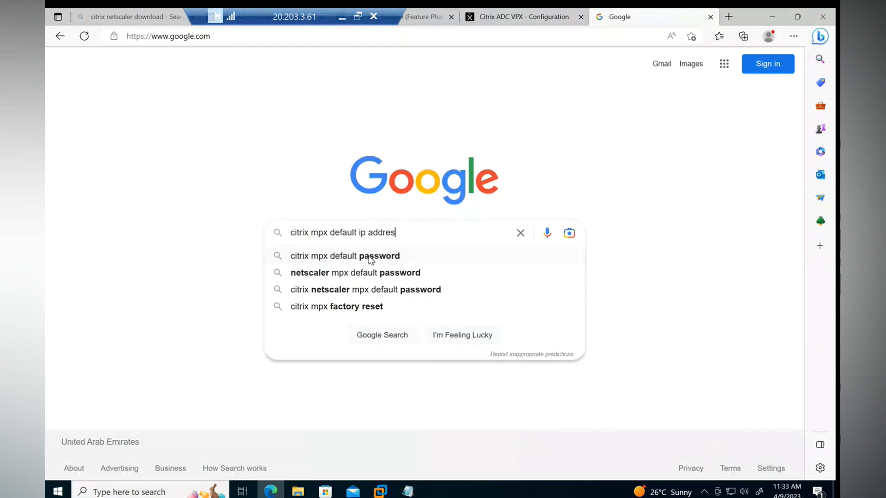
pyautogui.write('s')
pyautogui.press('Return')
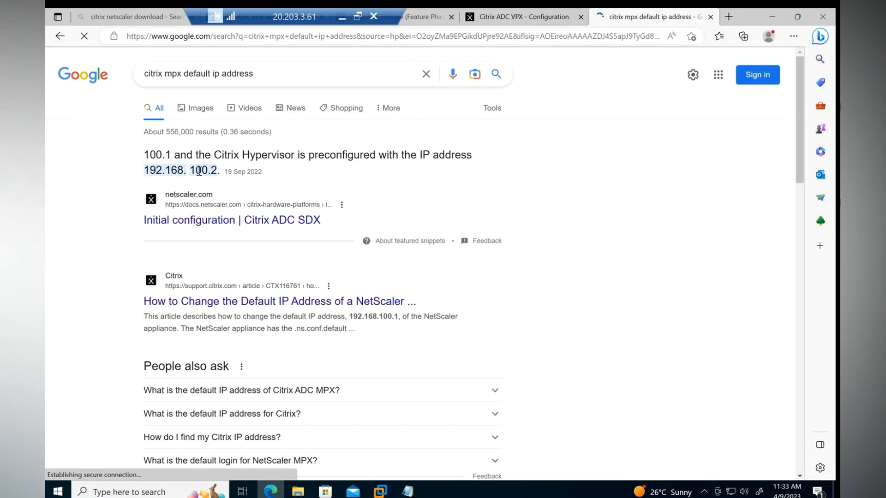
pyautogui.click(342, 19)
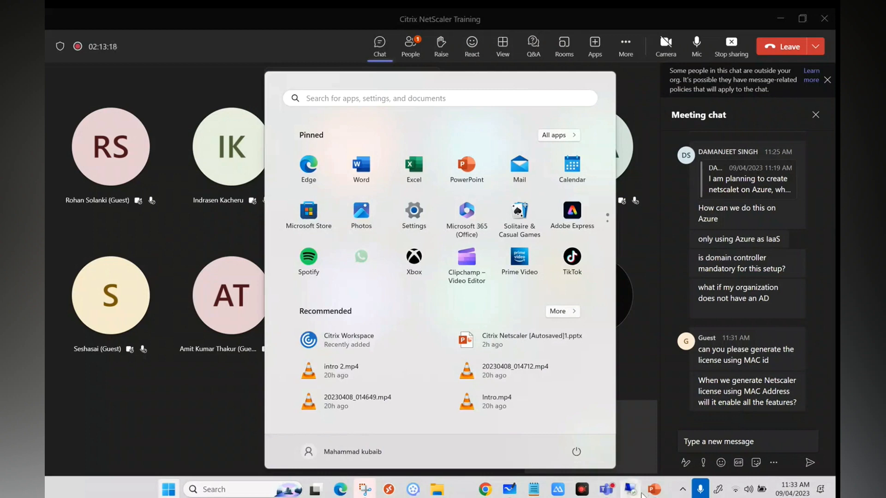
# Step: Display PowerPoint slide 18, NetScaler Physical Connectivity, then return to the remote Google results
pyautogui.click(660, 491)
pyautogui.scroll(5, 133, 264)
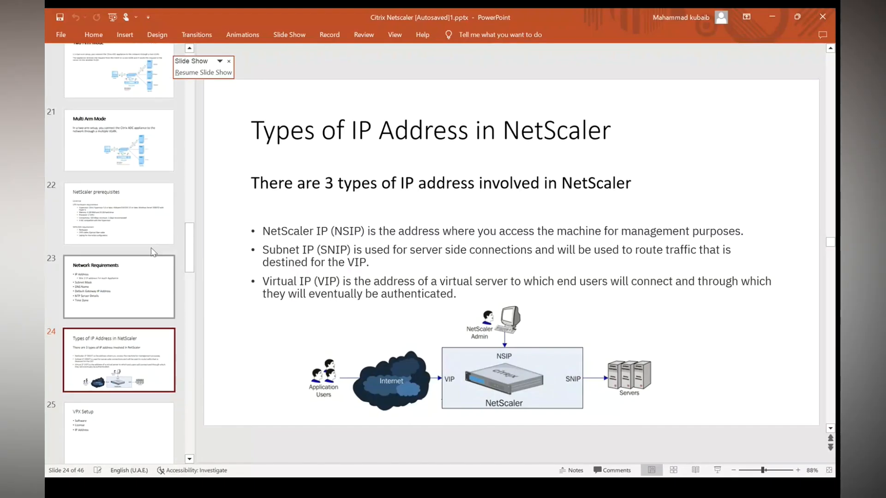
pyautogui.click(132, 263)
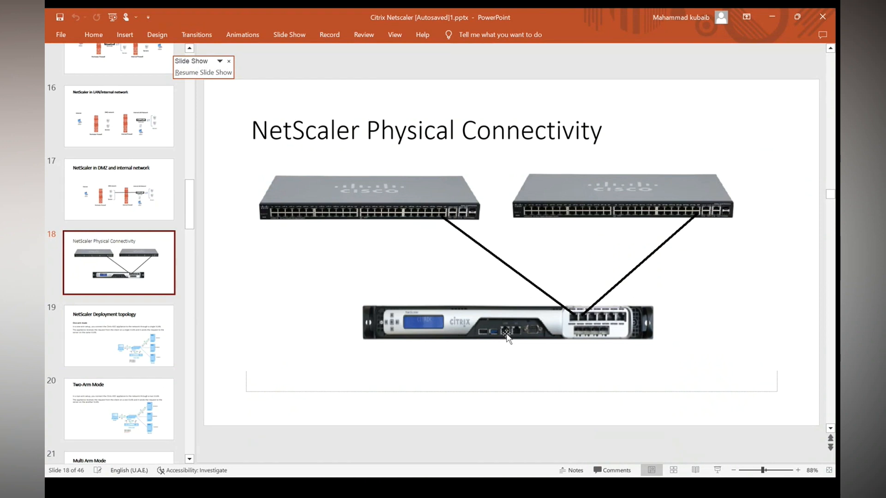
pyautogui.press('super')
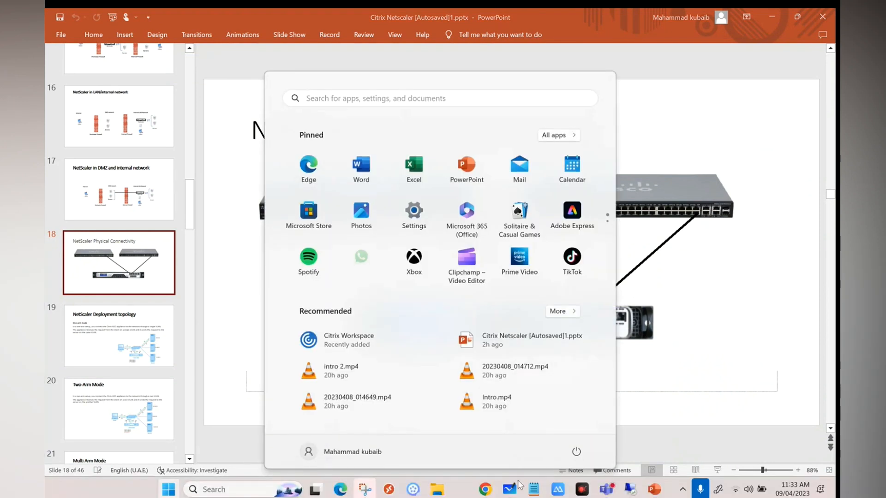
pyautogui.click(633, 489)
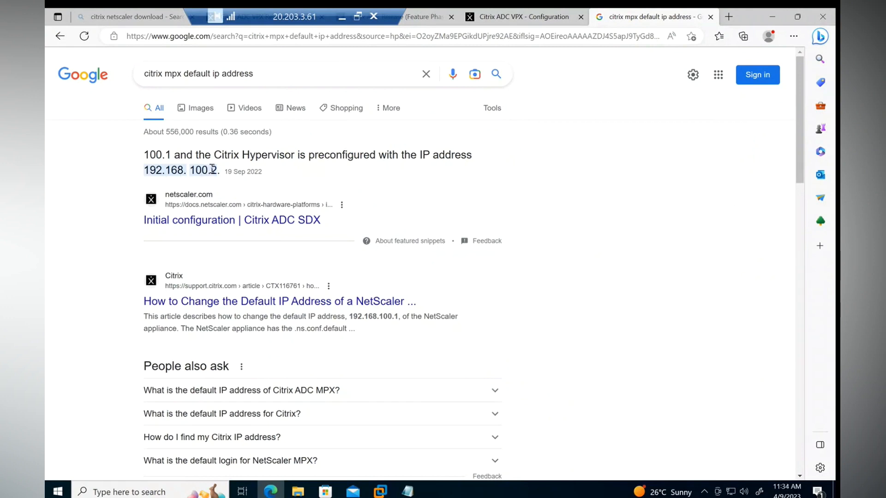
# Step: Highlight 192.168. 100.2 in the Google answer and retry the rebooting ADC VPX connection
pyautogui.moveTo(217, 170); pyautogui.dragTo(145, 170)
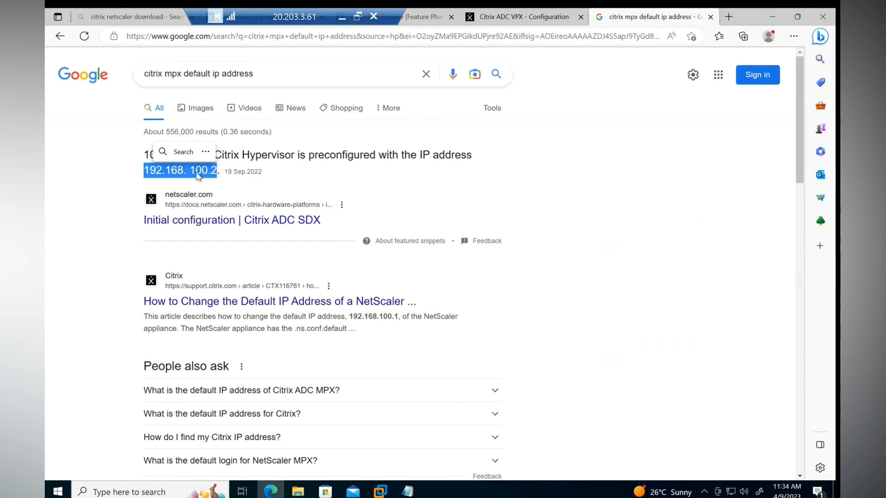
pyautogui.click(506, 23)
pyautogui.click(554, 171)
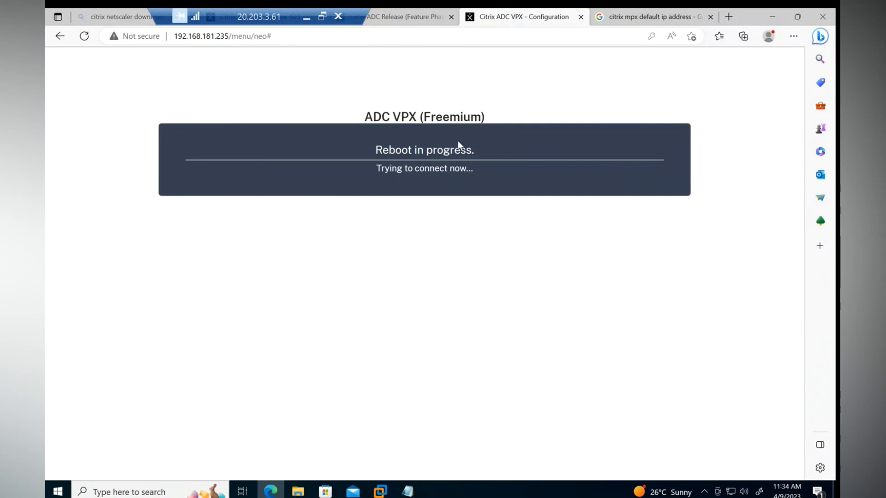
pyautogui.click(649, 19)
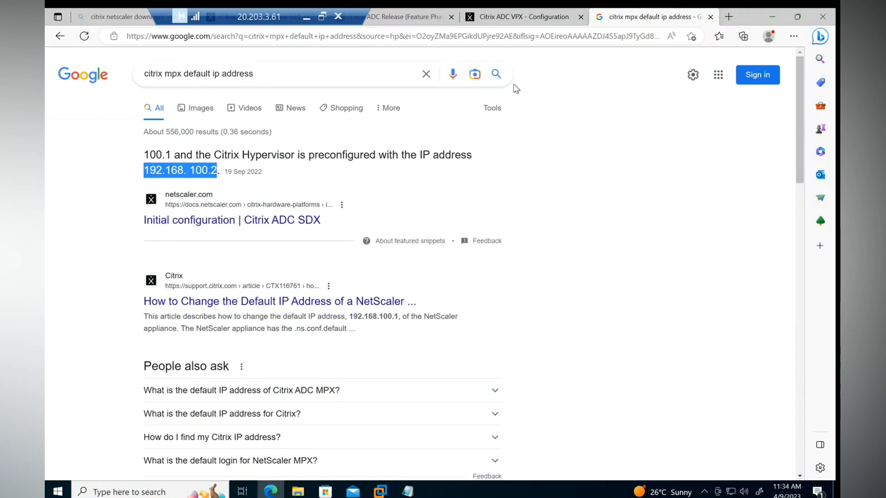
# Step: Retry the ADC VPX connection once more and minimize the remote desktop session
pyautogui.click(512, 18)
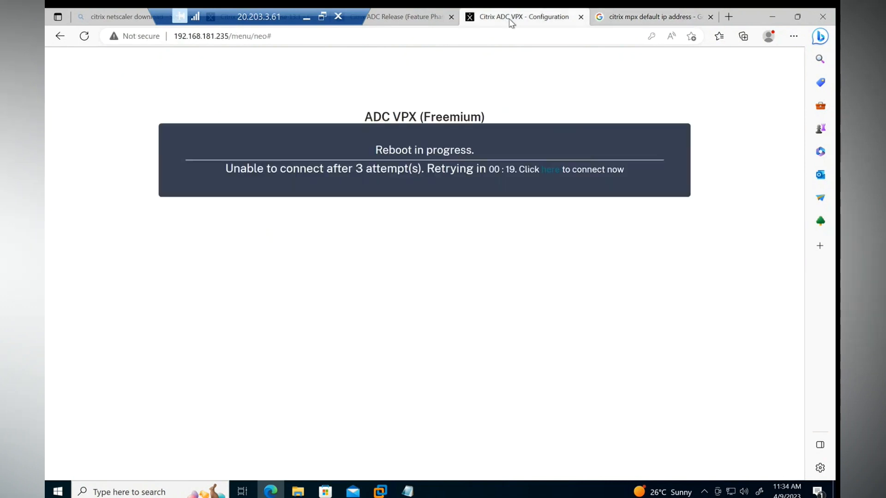
pyautogui.click(549, 171)
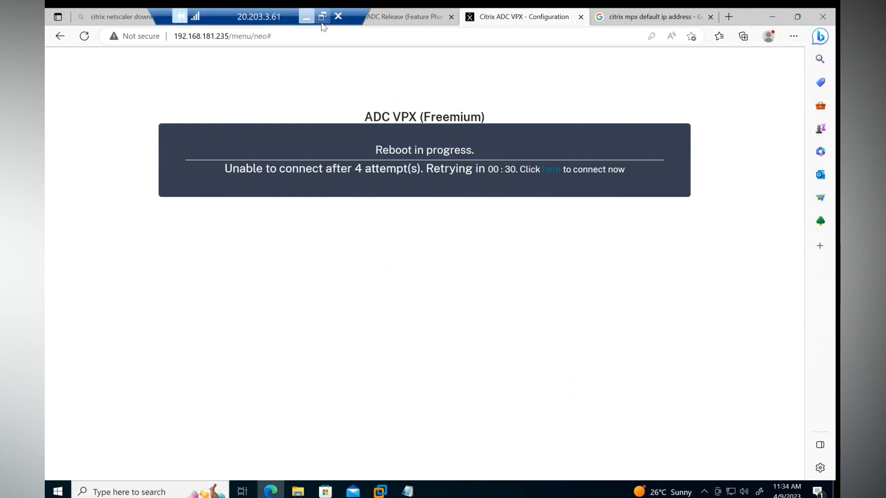
pyautogui.click(307, 19)
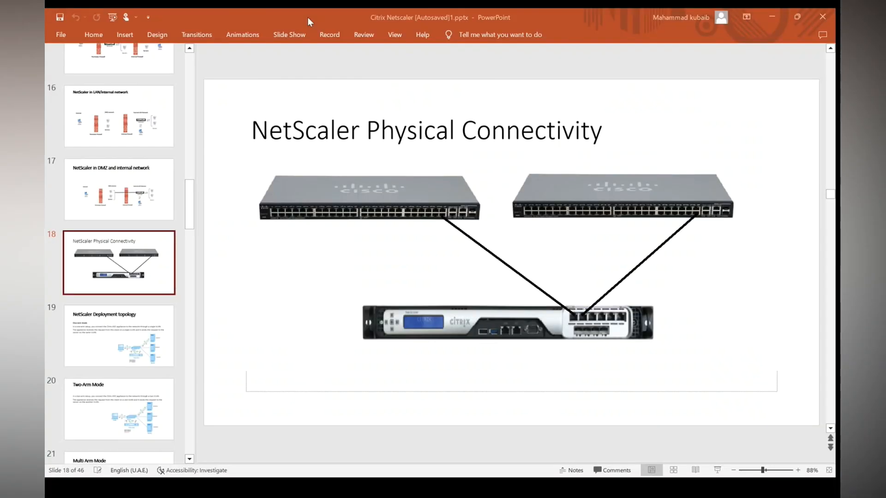
# Step: Bring the PowerPoint slide show on the VPX Setup slide back to the front
pyautogui.press('super')
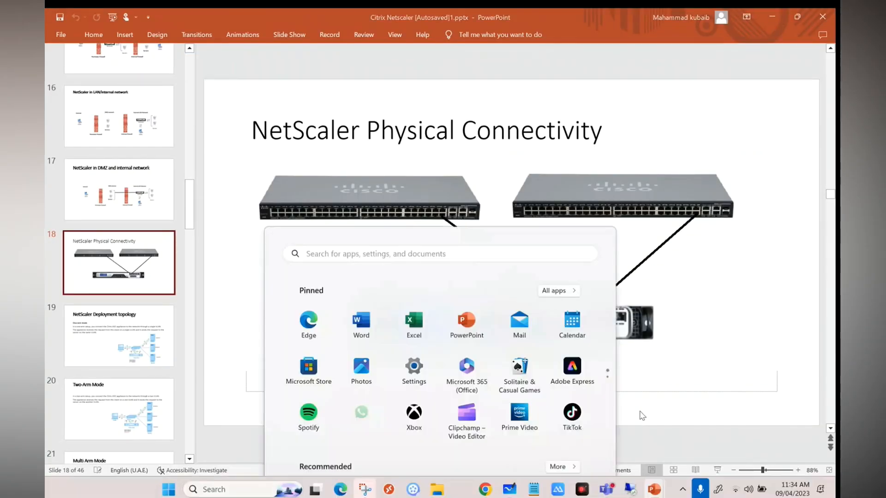
pyautogui.moveTo(654, 488)
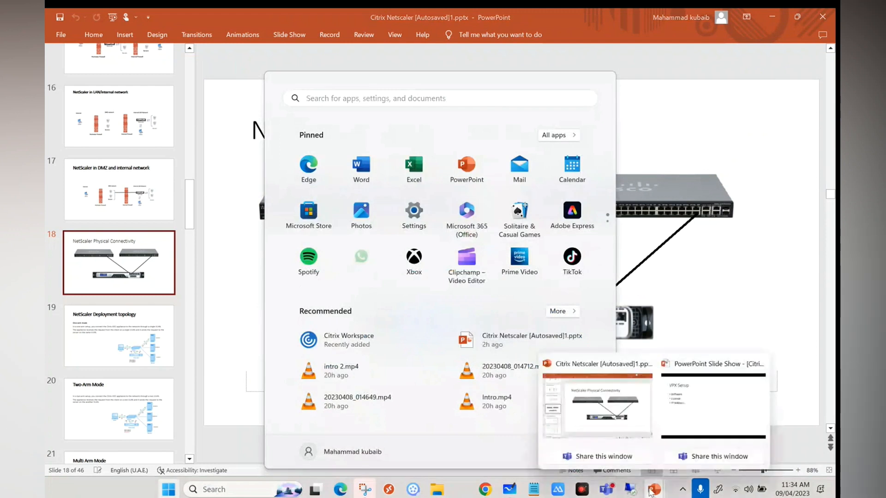
pyautogui.click(691, 403)
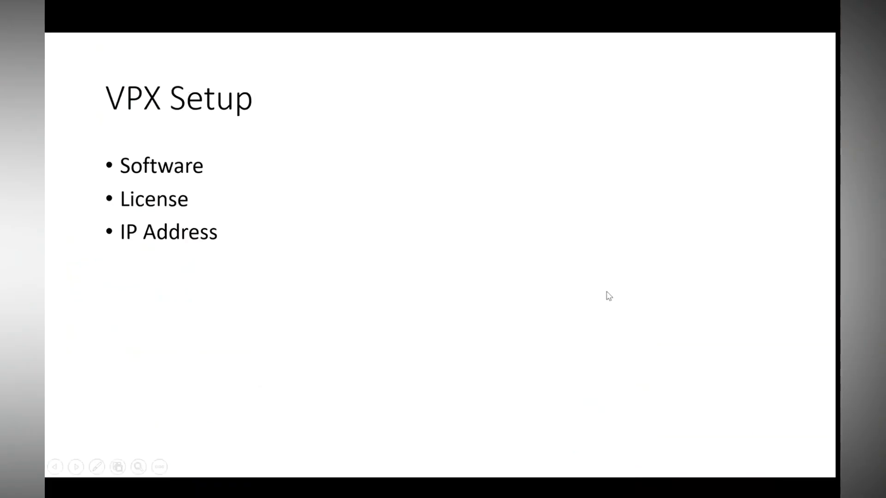